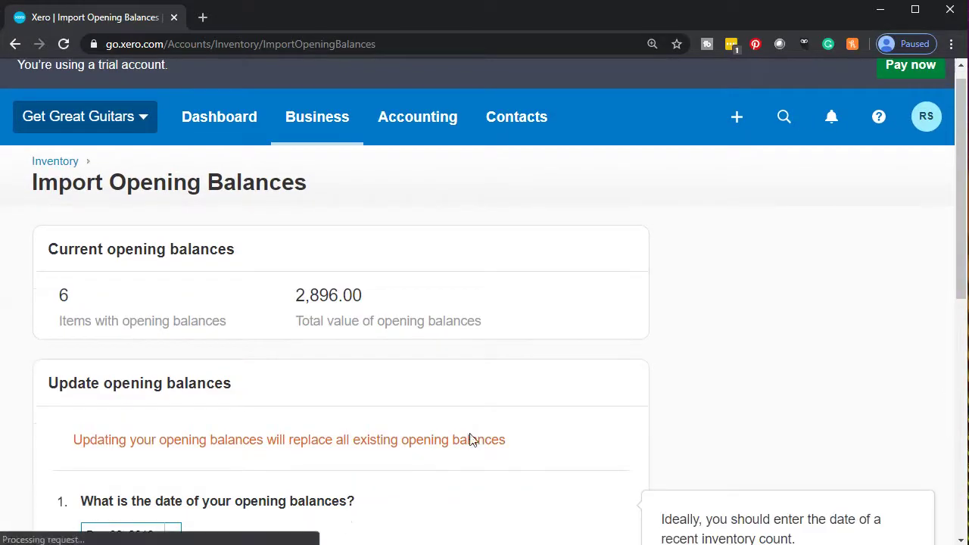
Review the opening balance date and template instructions, and consult the Beginning Balances 12.31.19 PDF in Acrobat Reader
scroll(470, 433, down, 2)
scroll(469, 434, down, 3)
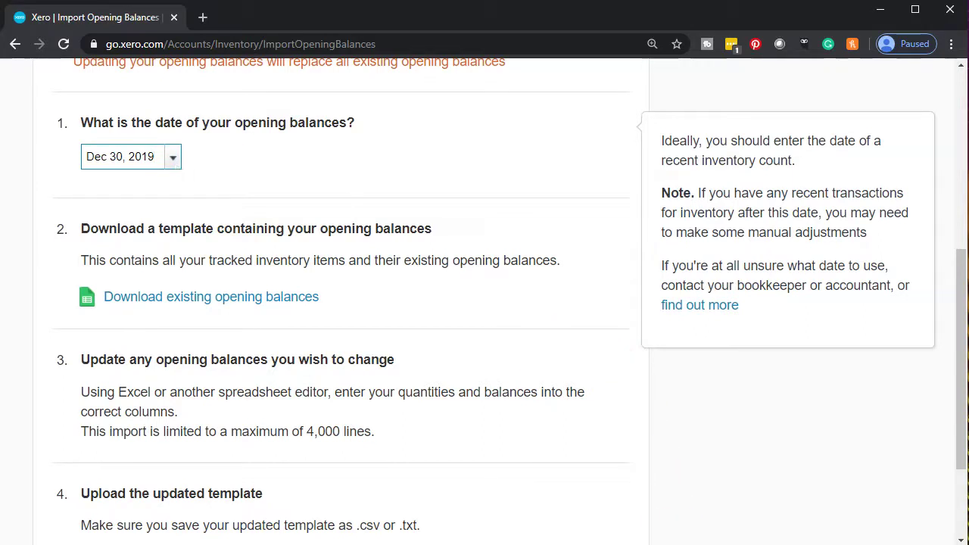
key(alt+Tab)
click(532, 386)
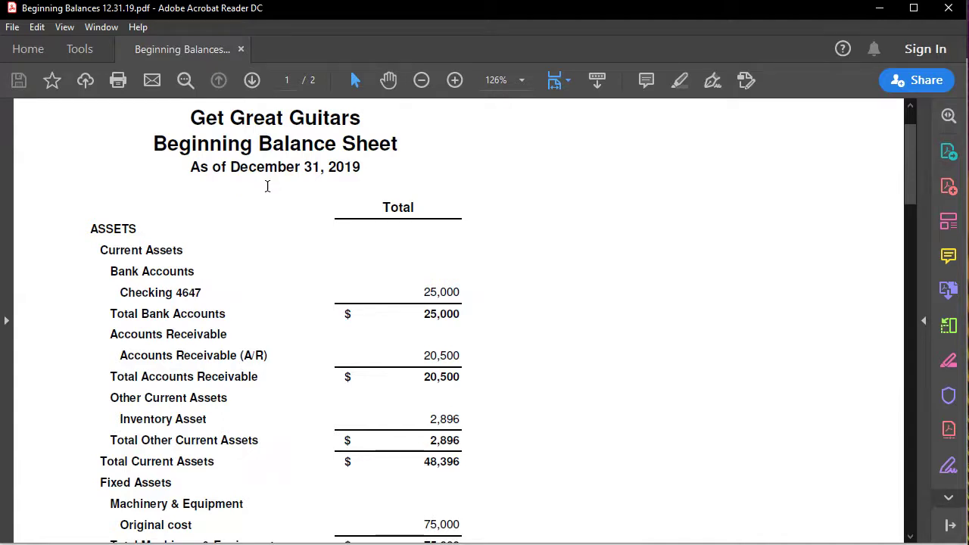
click(880, 9)
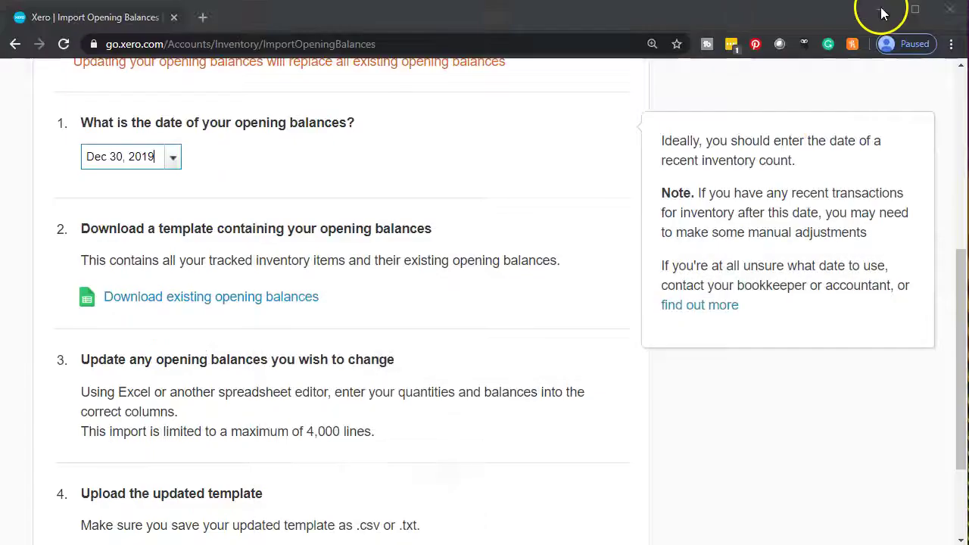
Download the existing opening balances template from Xero and open the CSV file in Excel
click(222, 302)
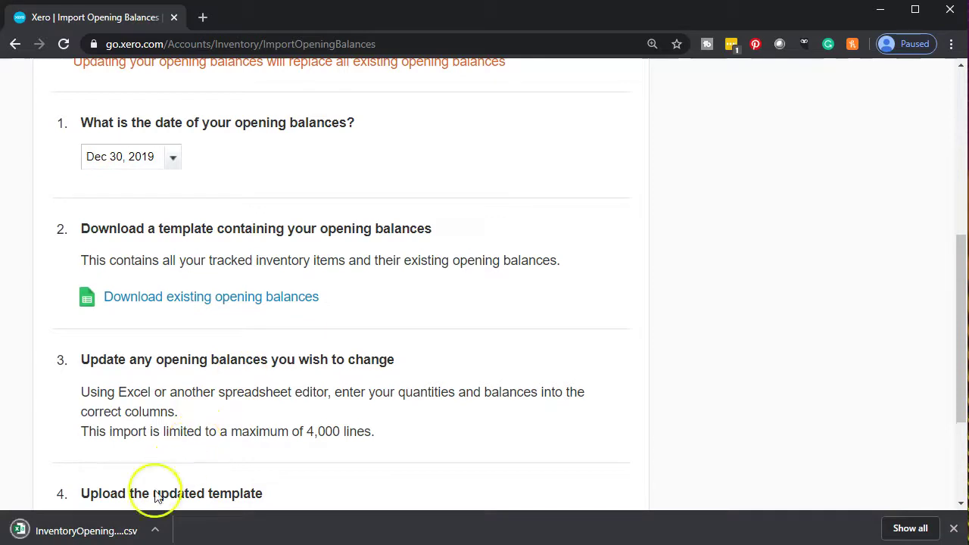
click(91, 530)
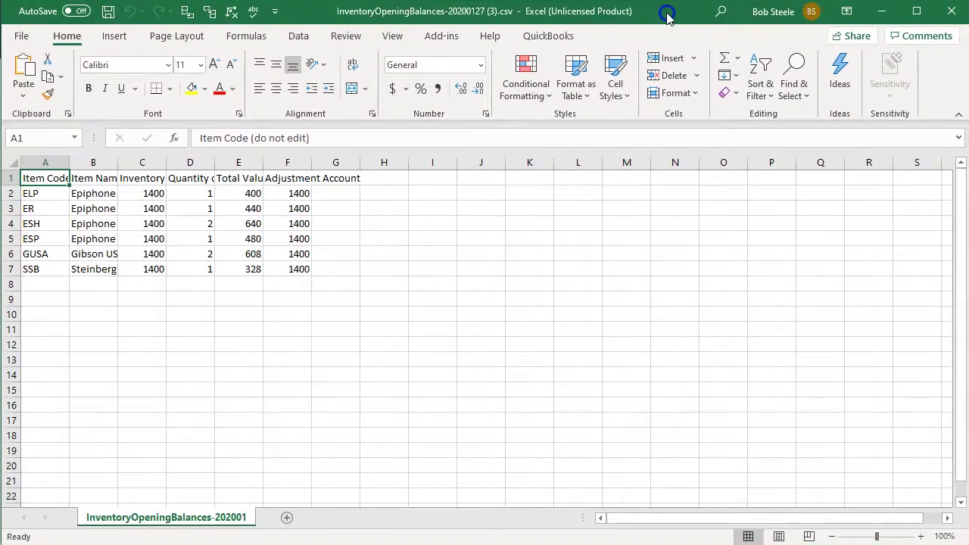
Bring the Inventory Item.xlsx workbook into view, examine its quantity on hand column, and move the window back out of the way
drag(968, 71, 479, 59)
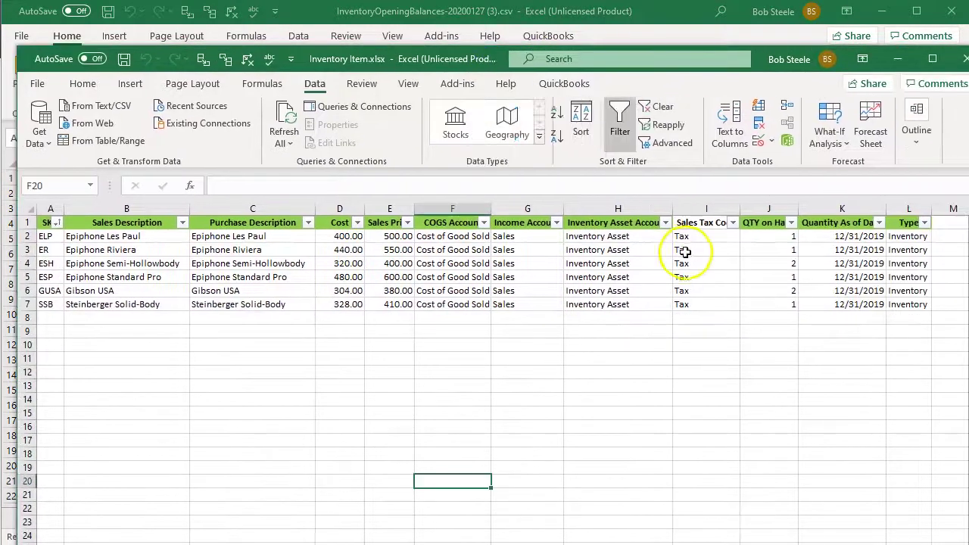
click(684, 277)
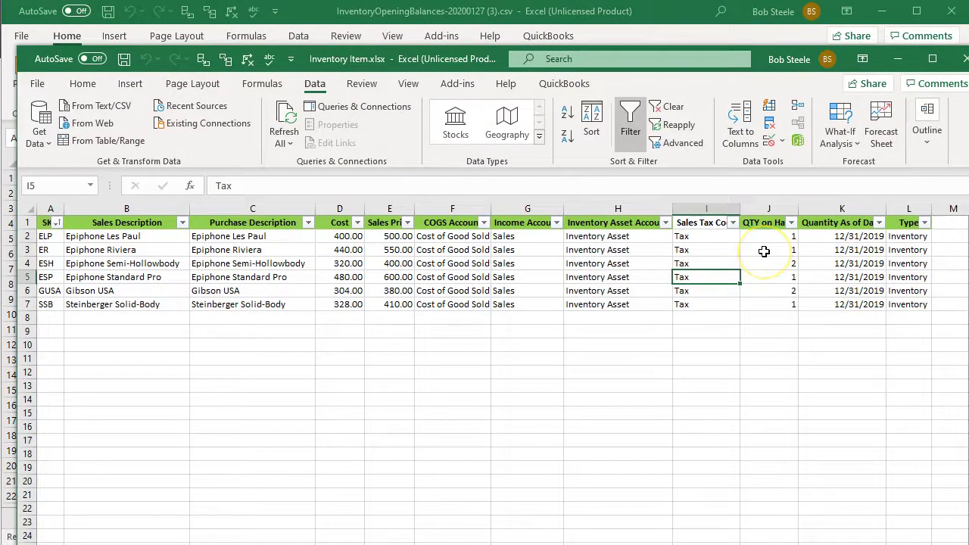
drag(764, 237, 761, 314)
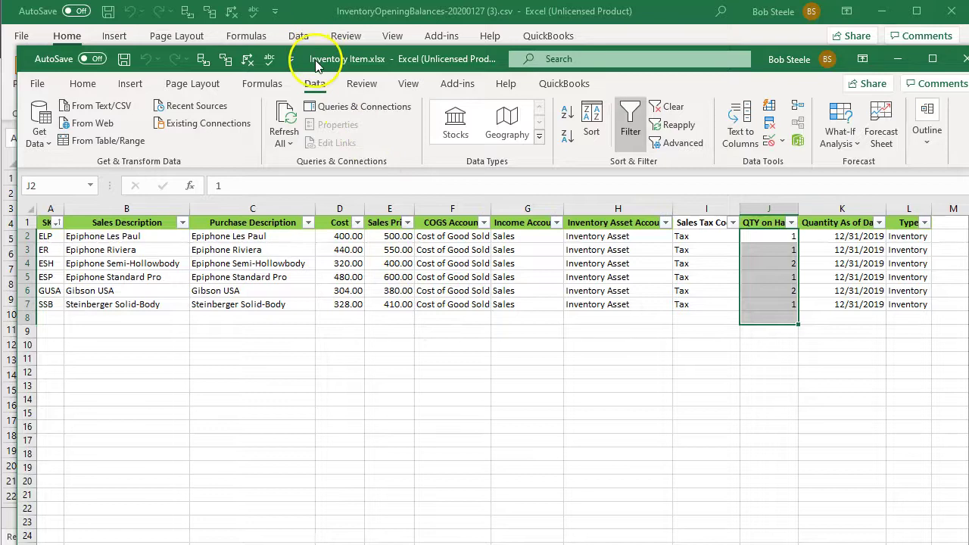
drag(317, 59, 968, 61)
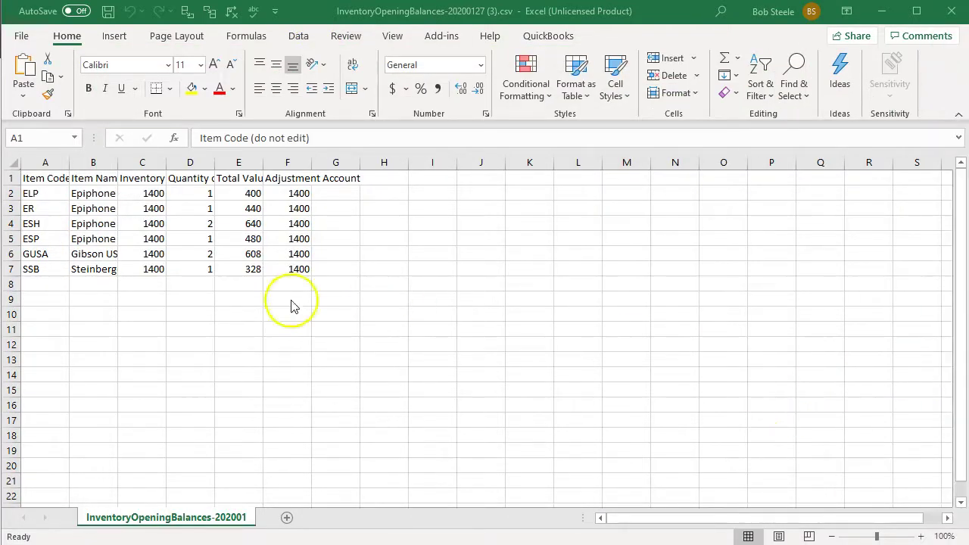
Auto-fit columns A through F of the opening balances sheet to their contents and enlarge the sheet view to 150%
drag(30, 162, 310, 162)
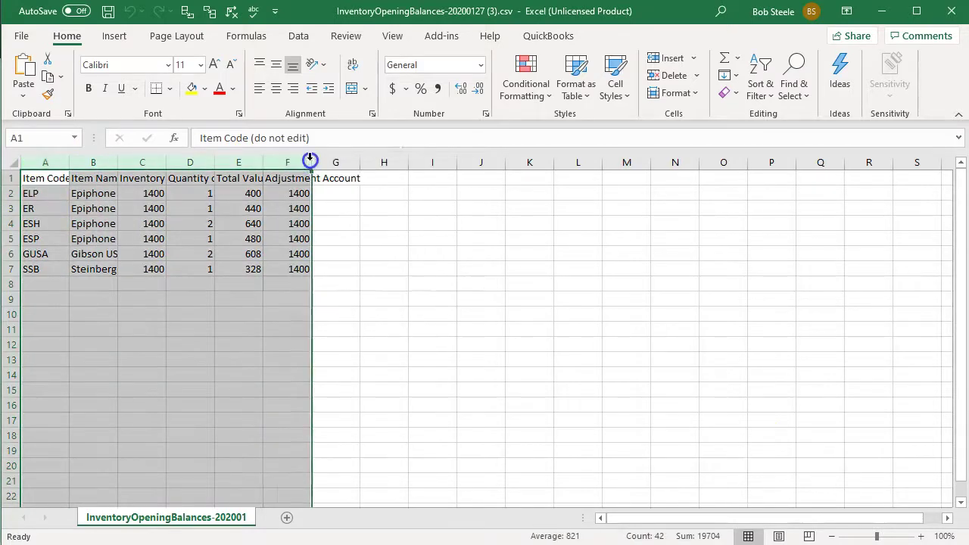
double_click(311, 162)
click(500, 269)
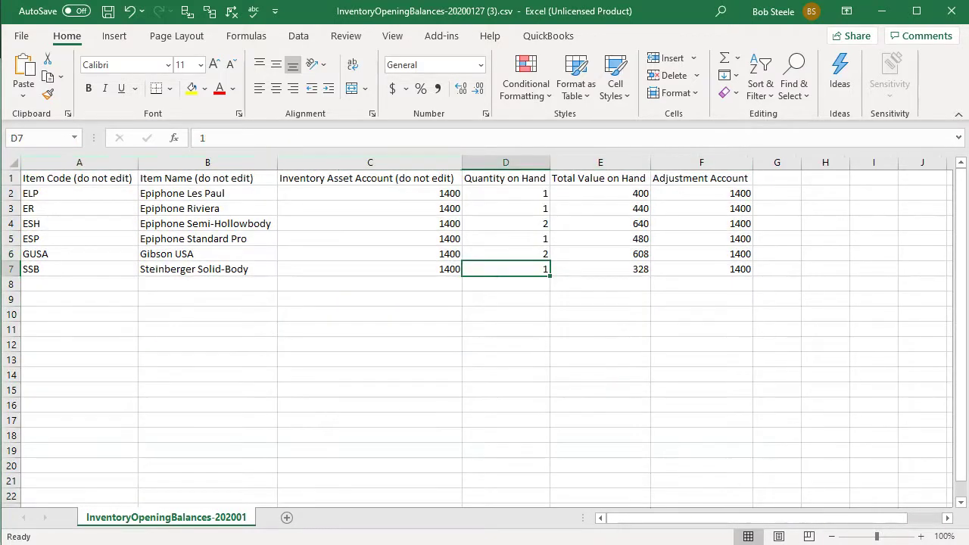
click(922, 537)
click(922, 537)
click(922, 537)
click(923, 537)
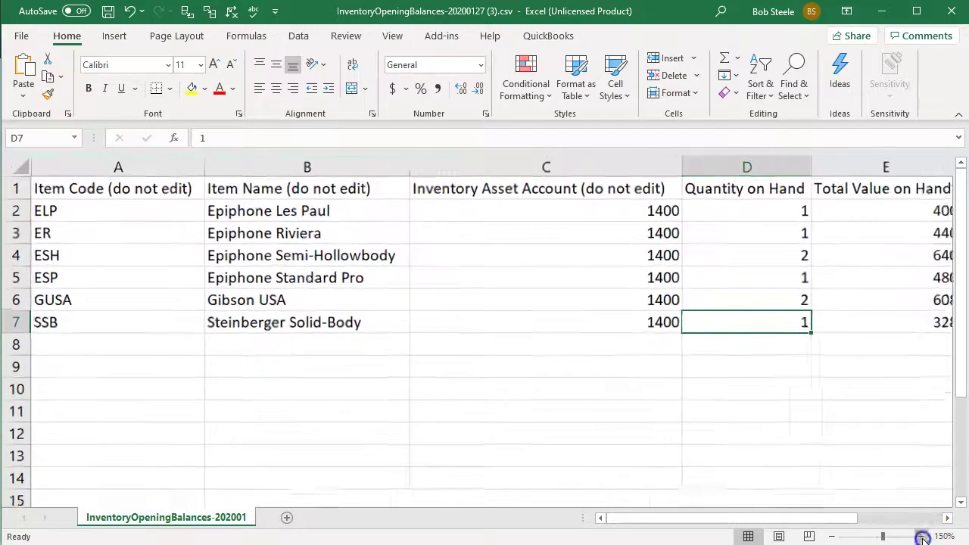
click(923, 538)
click(226, 421)
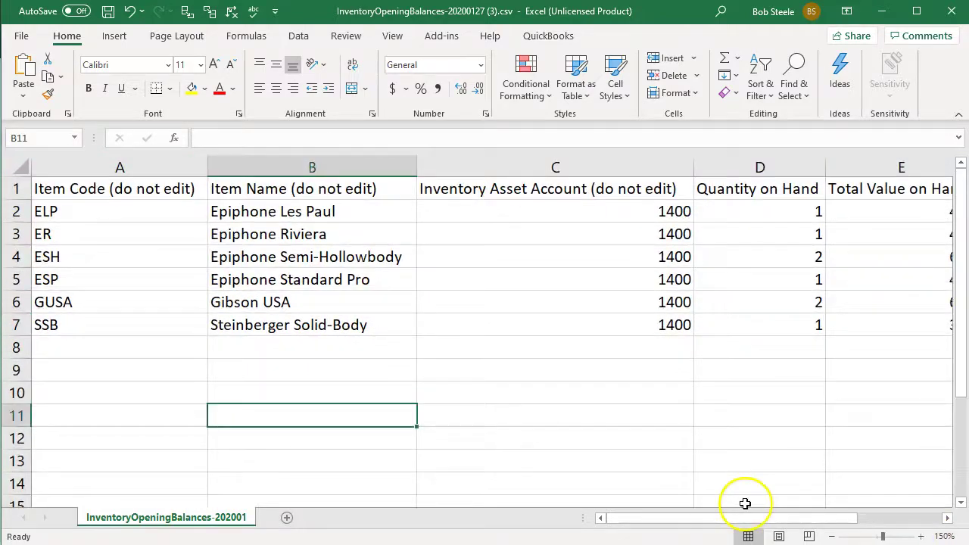
Review the first item's code, name and inventory asset account, and check the quantity on hand of every item down to row 7
click(152, 221)
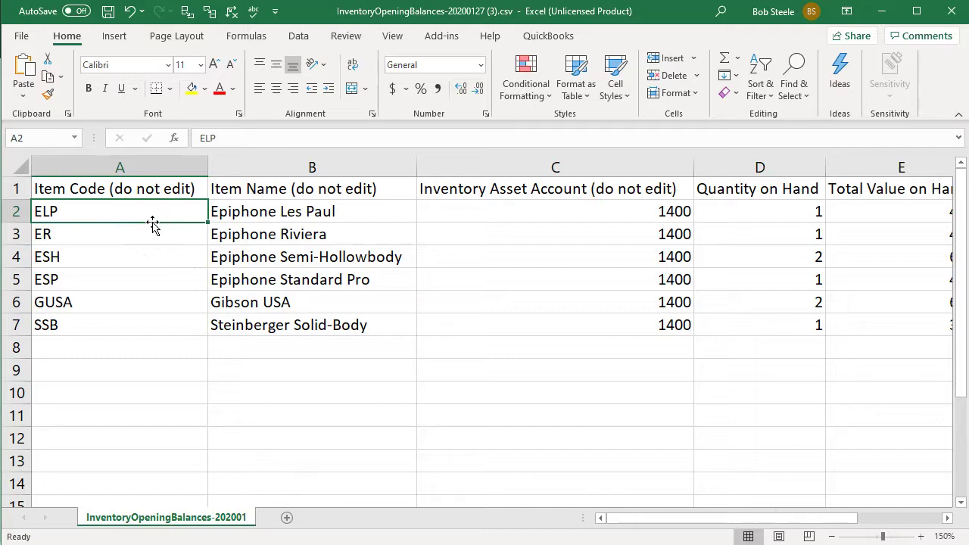
key(Right)
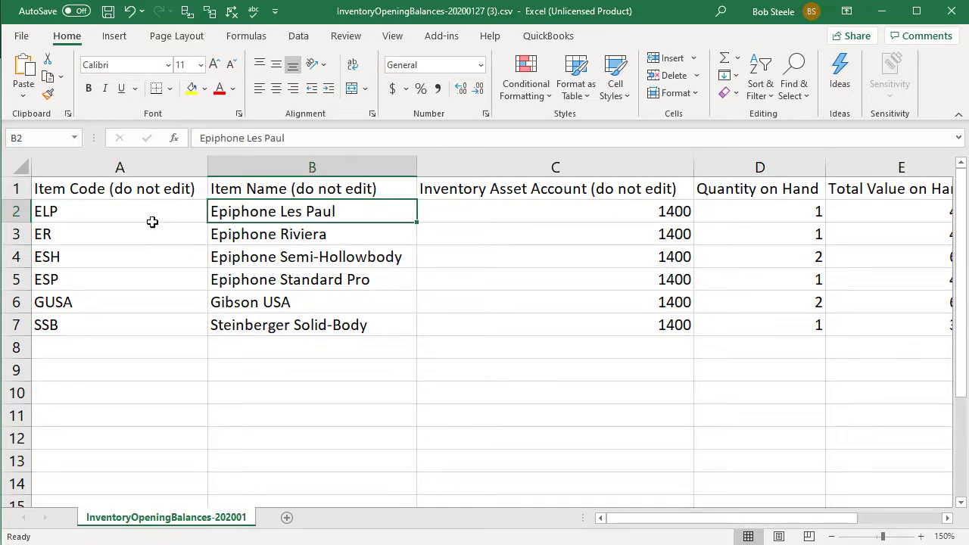
key(Right)
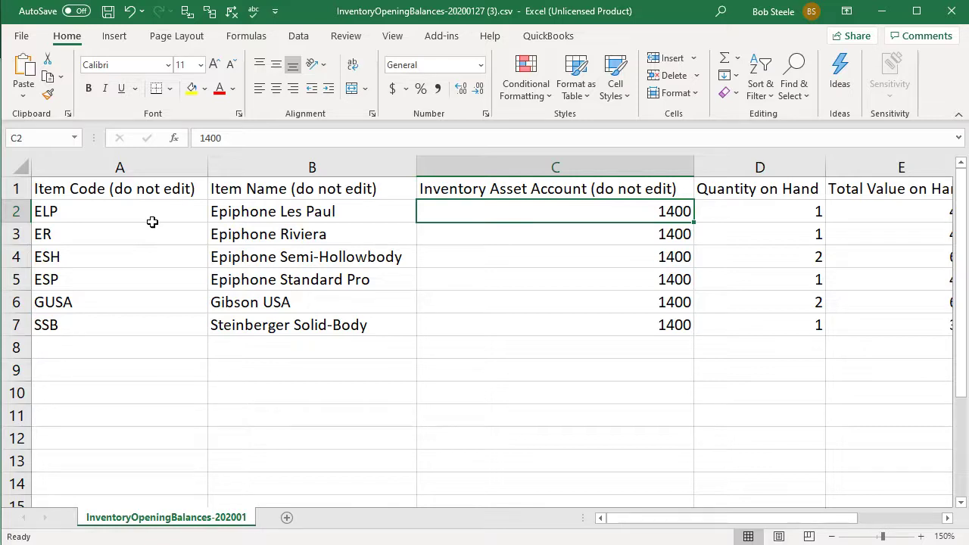
key(Right)
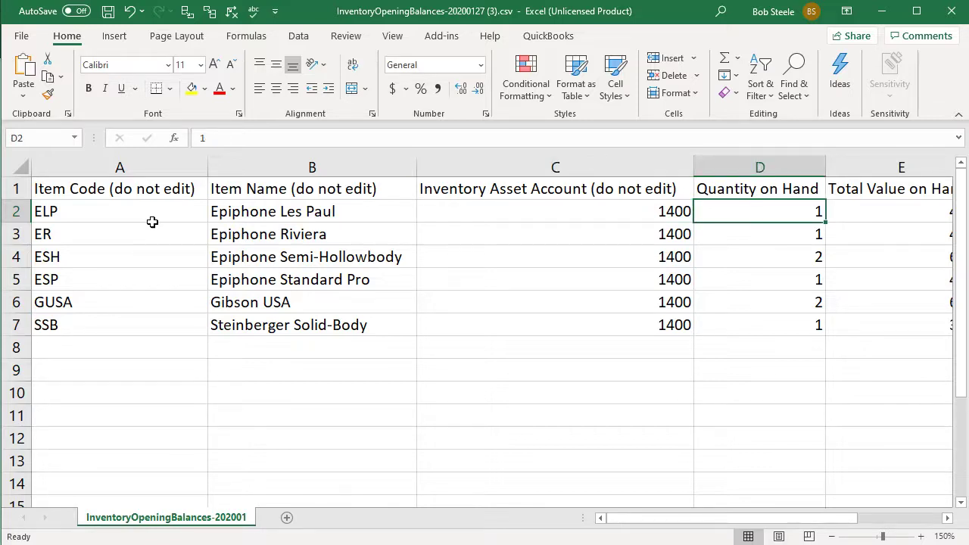
key(Down)
key(Up)
key(Down)
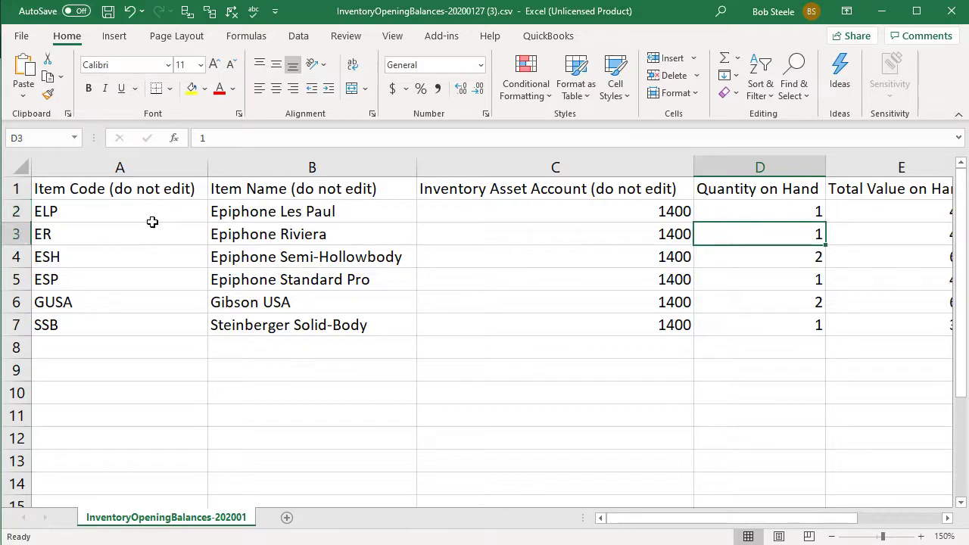
key(Down)
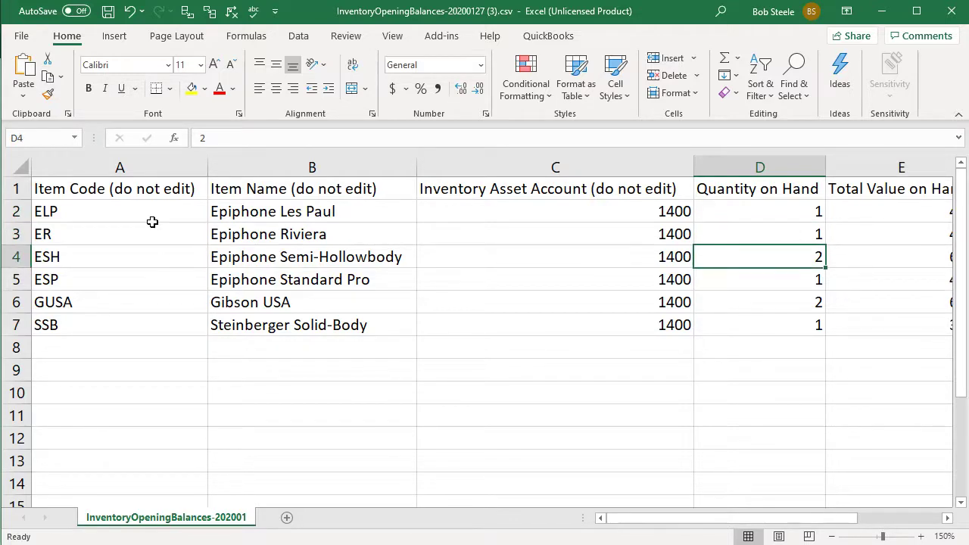
key(Up)
key(Down)
key(Down)
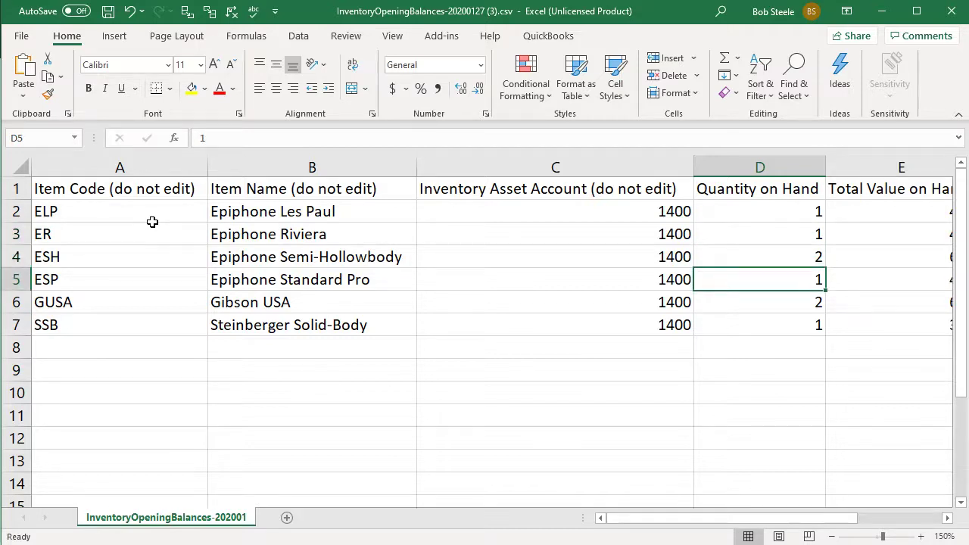
key(Down)
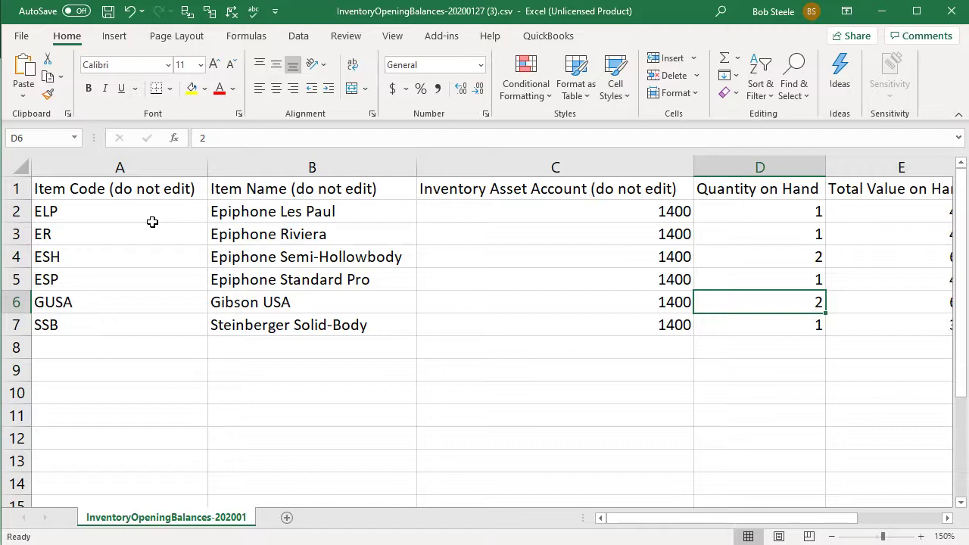
key(Down)
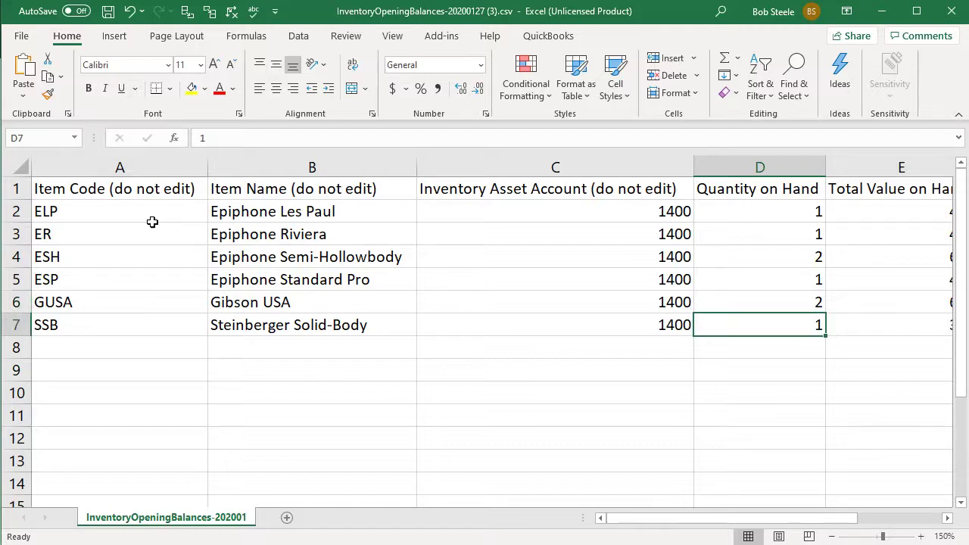
Examine the Total Value on Hand and Adjustment Account columns, comparing the Epiphone Semi-Hollowbody's quantity with its total value
key(Right)
key(Up)
key(Up)
key(Up)
key(Up)
key(Up)
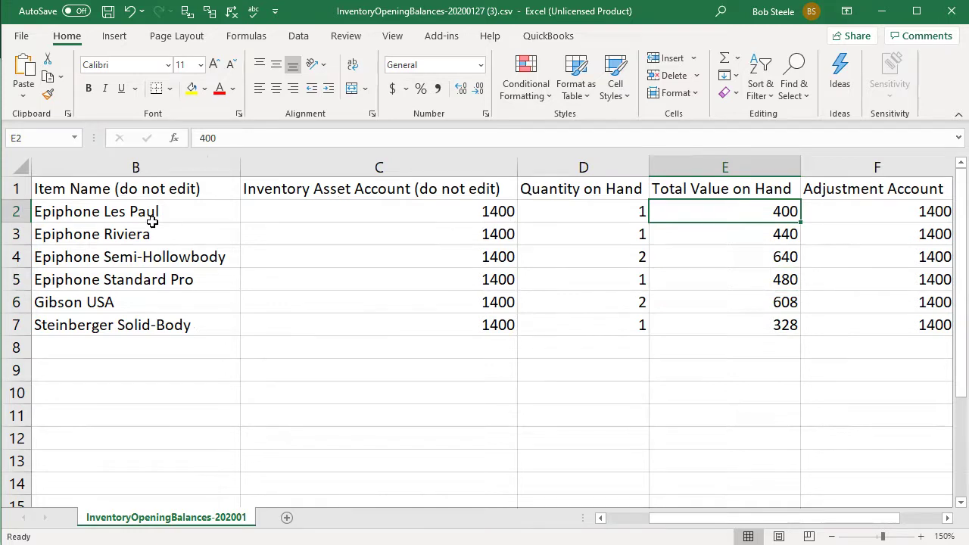
key(Right)
key(Left)
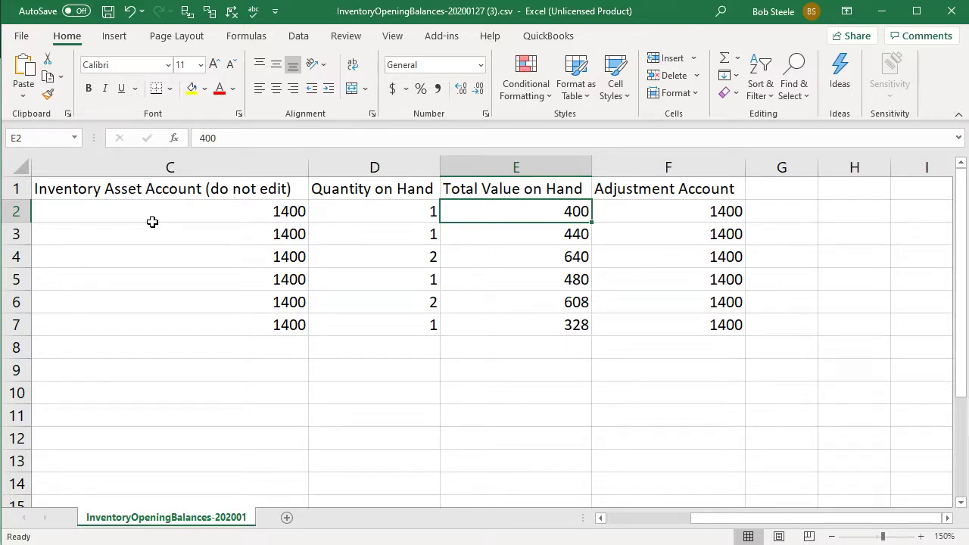
key(Left)
key(Down)
key(Down)
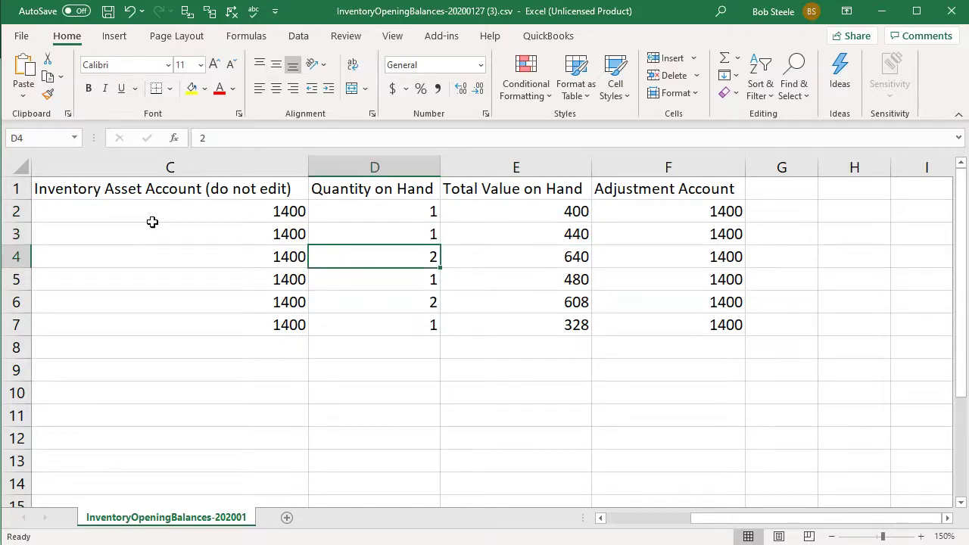
key(Right)
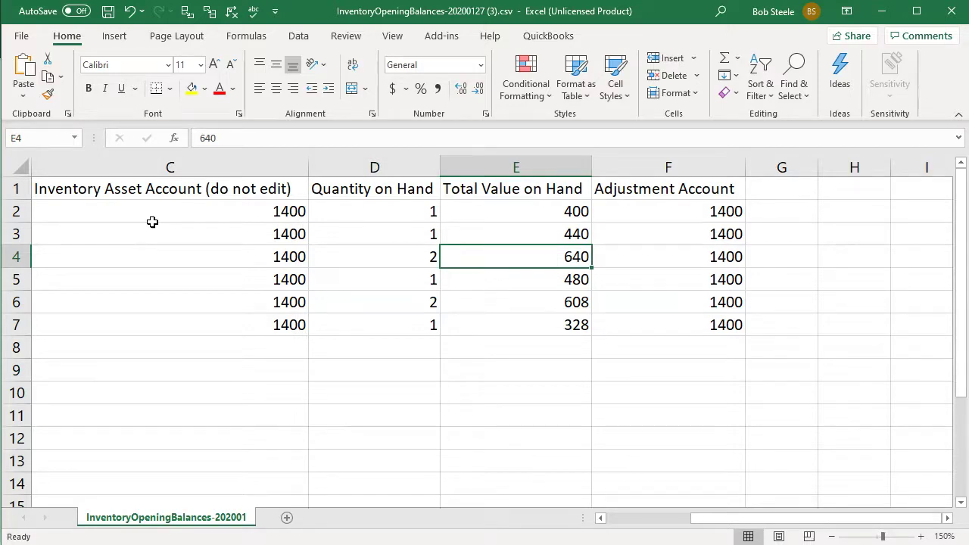
key(Up)
key(Up)
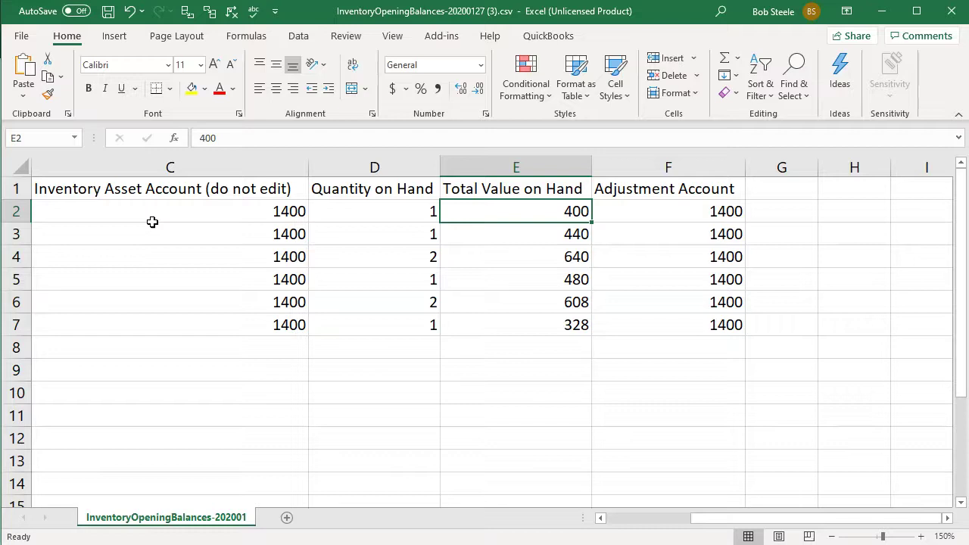
Calculate the Epiphone Semi-Hollowbody's unit cost in Calculator as 640 divided by 2, and close Calculator
key(Down)
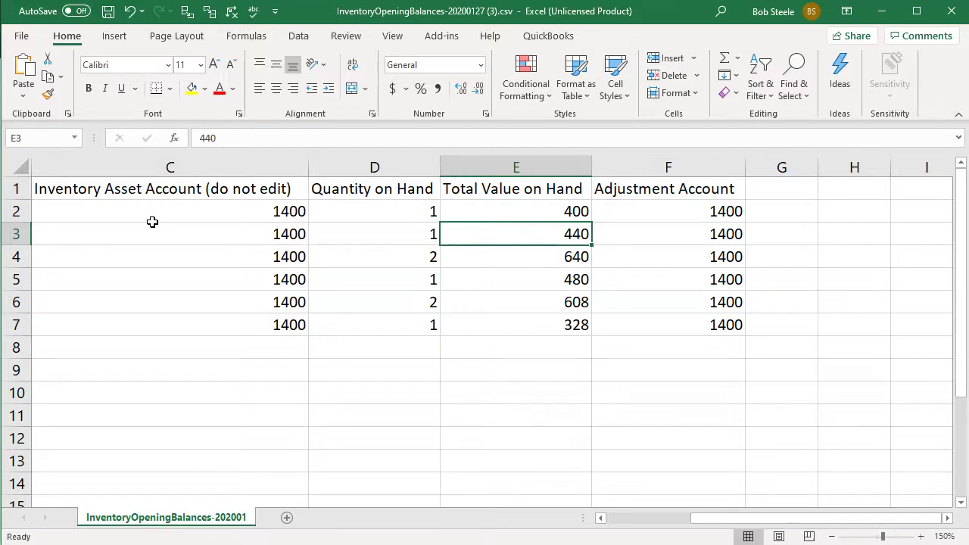
key(Down)
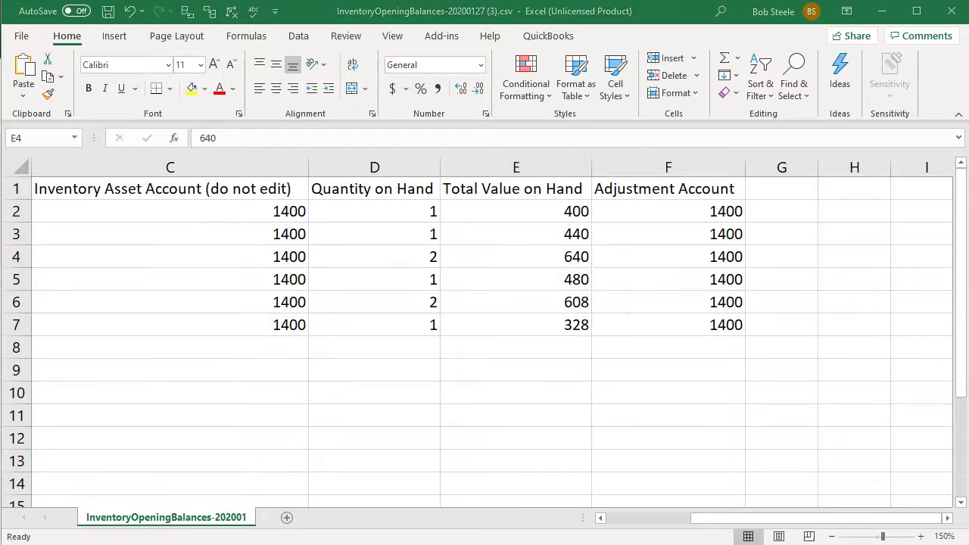
drag(408, 115, 169, 113)
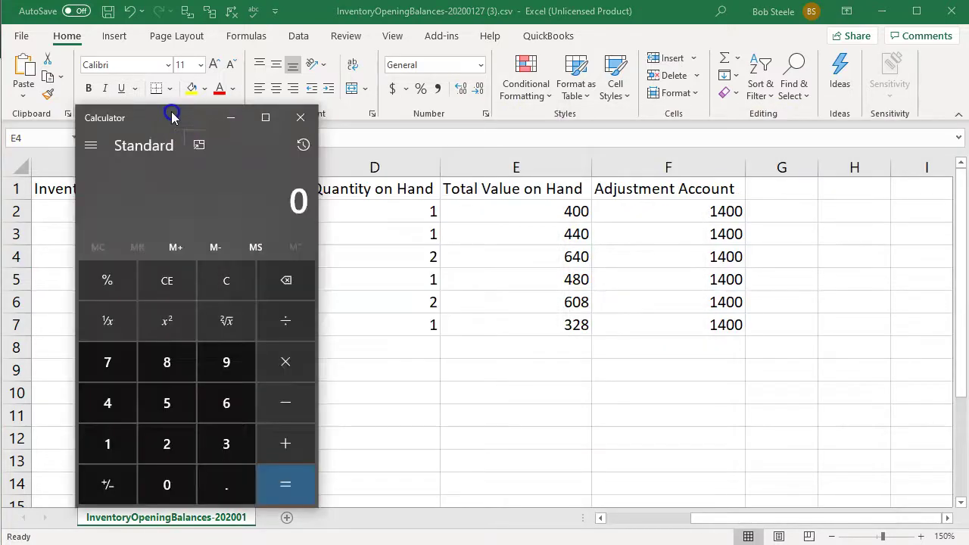
text(640/2)
key(Return)
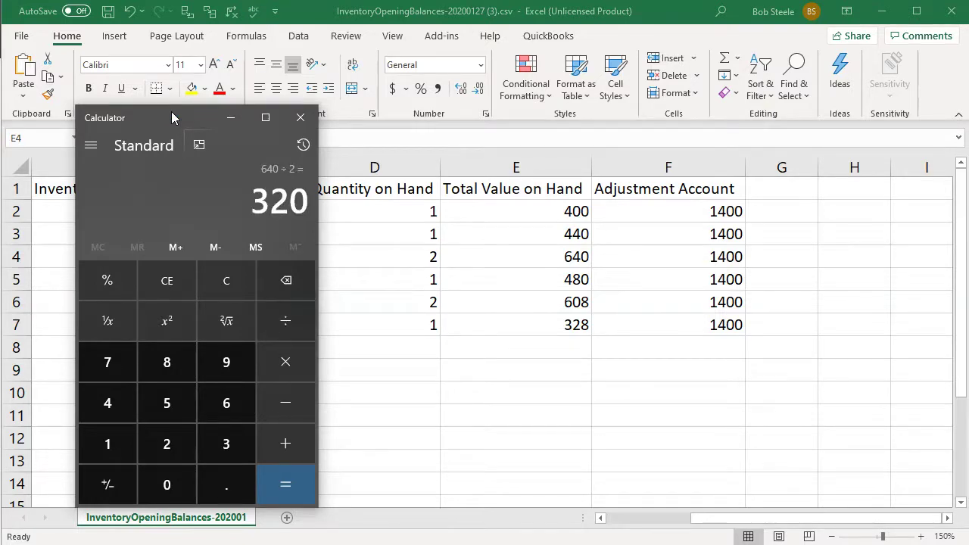
click(294, 127)
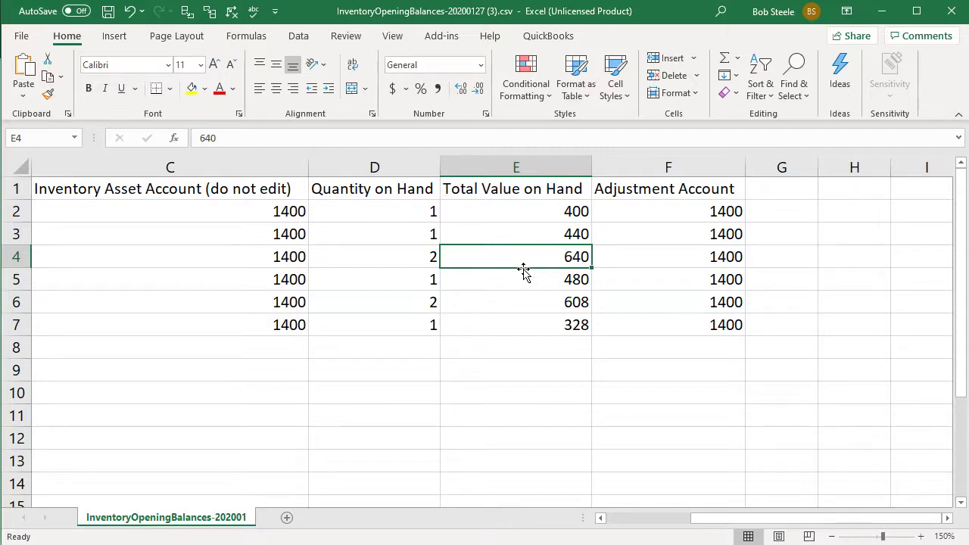
Check the total value on hand in row 5 and compare quantity with total value for the Gibson USA in row 6
click(523, 270)
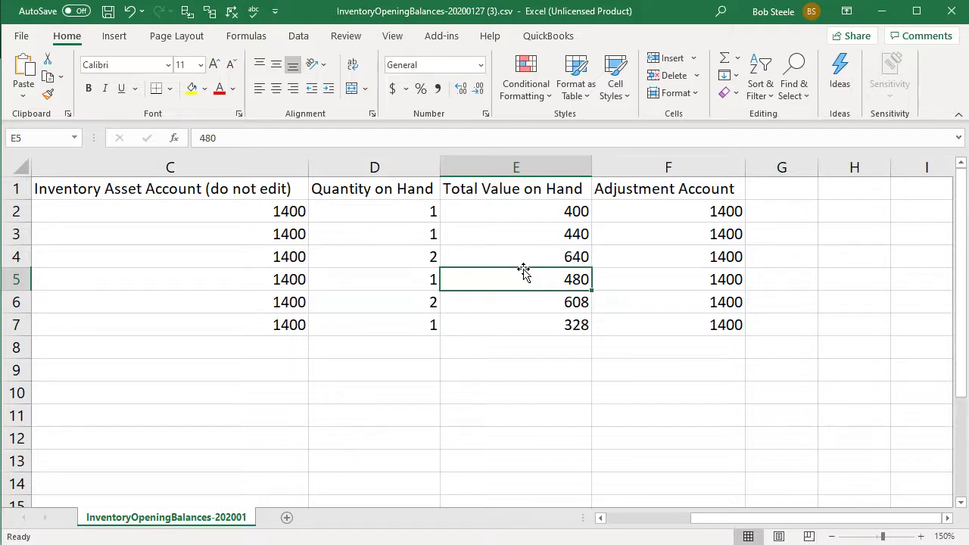
key(Left)
key(Down)
key(Right)
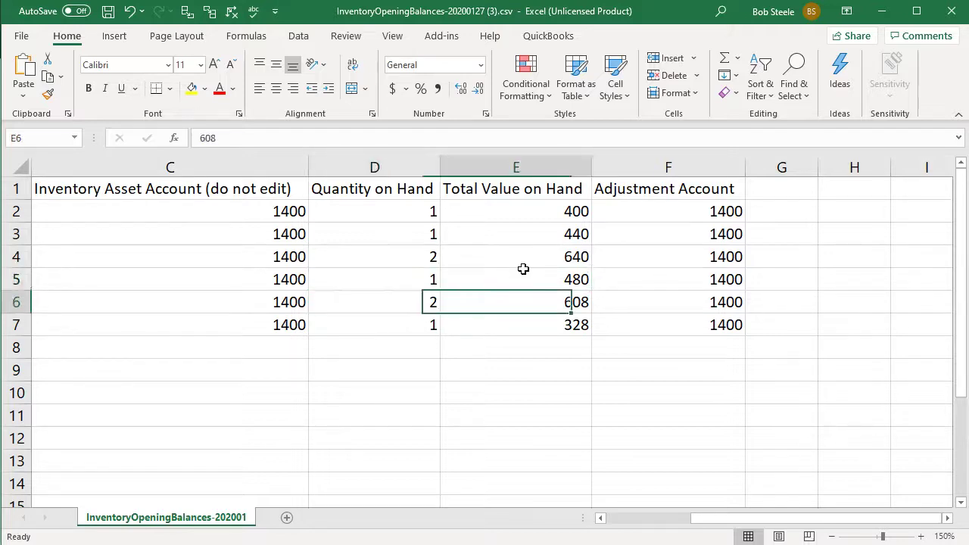
key(Left)
key(Right)
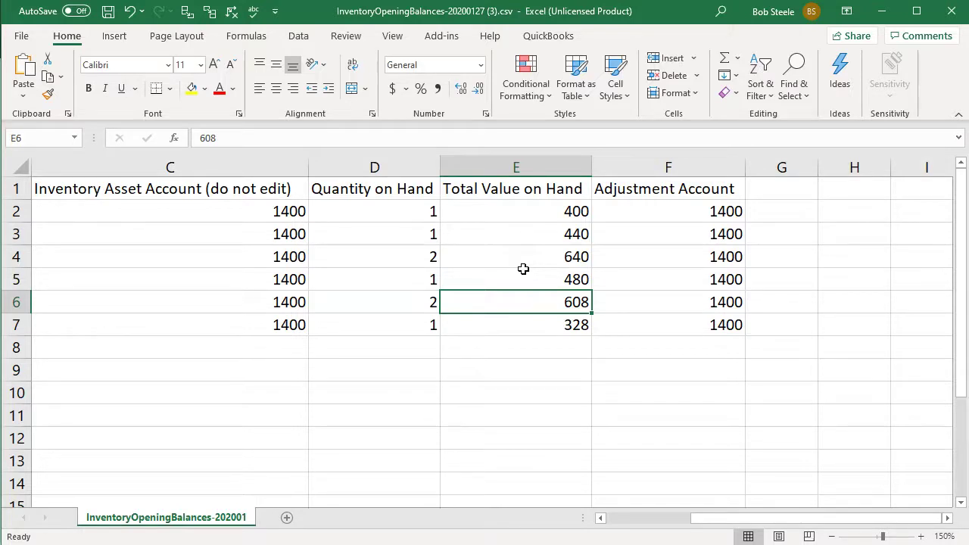
Compare quantity on hand with total value for the item in row 7, and return to the upper rows
key(Left)
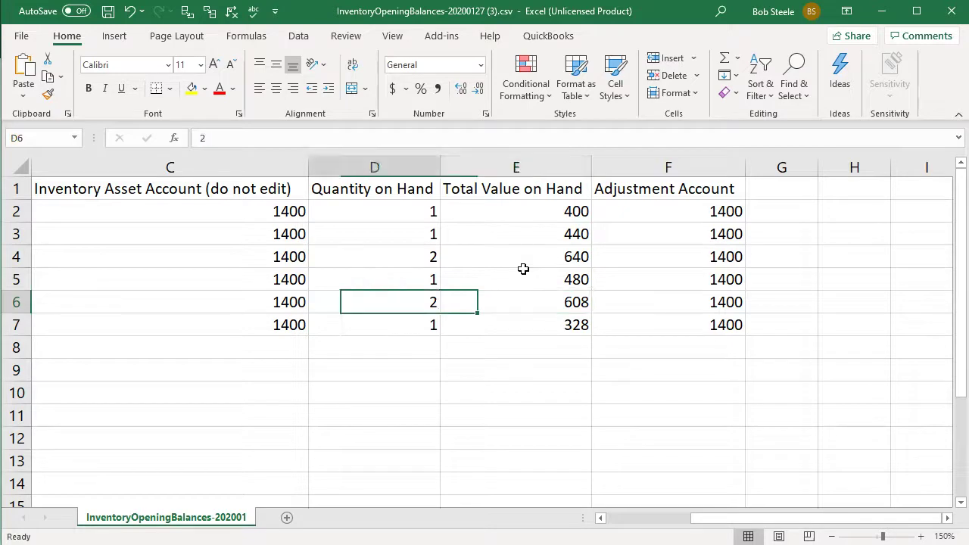
key(Down)
key(Right)
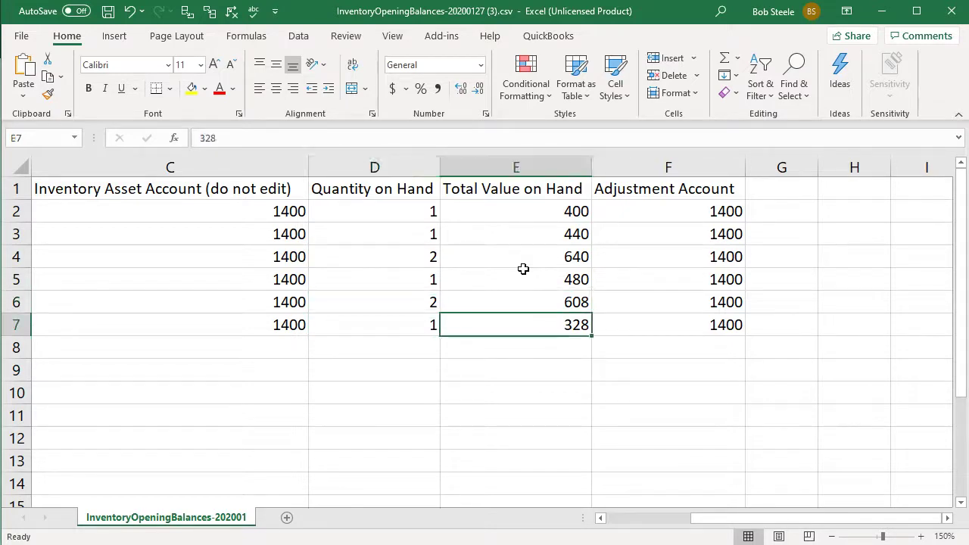
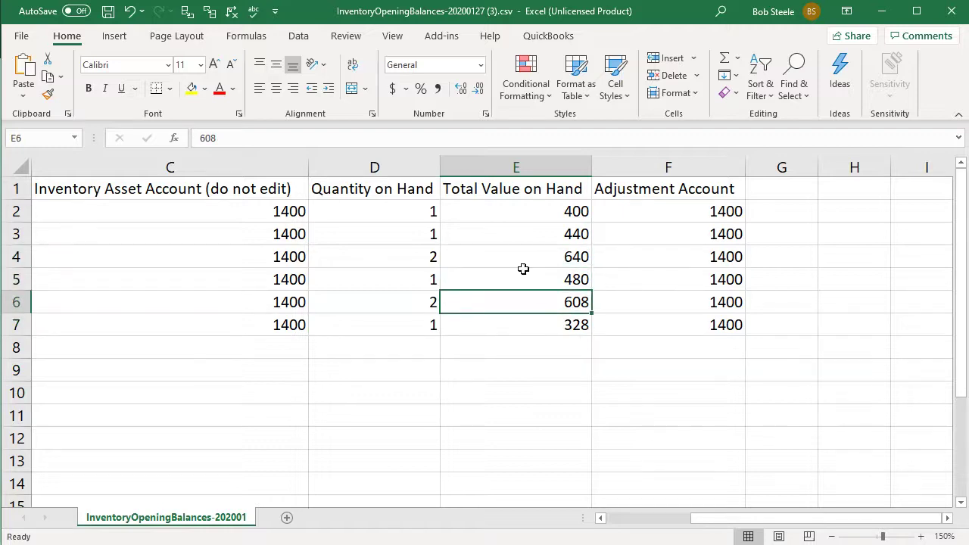
key(Up)
key(Up)
key(Up)
key(Up)
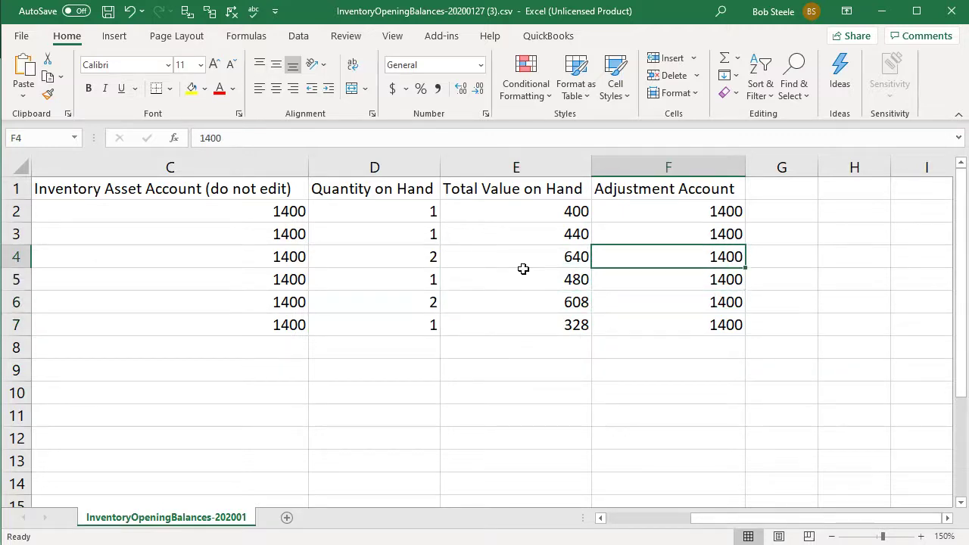
Clear the adjustment account codes for all items in F2:F7
click(696, 220)
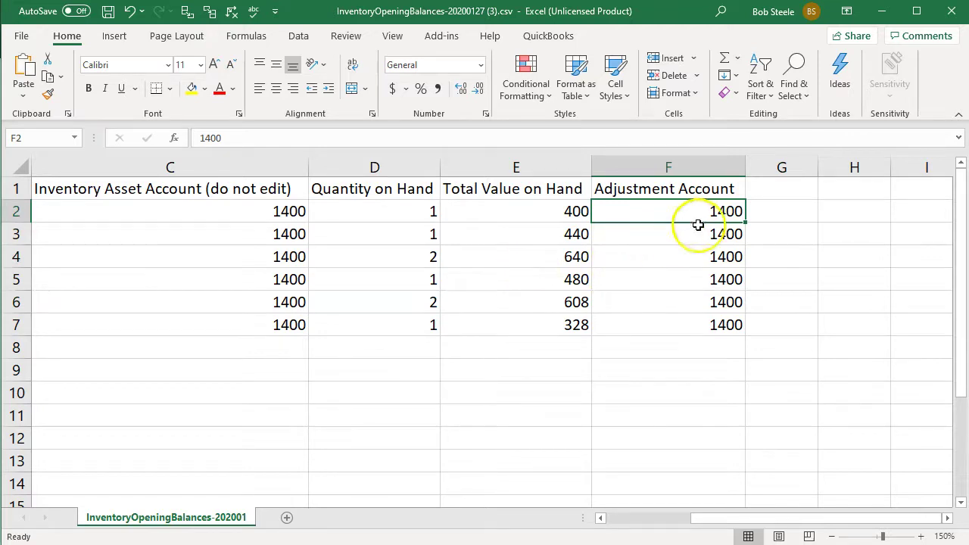
drag(698, 231, 699, 319)
key(Delete)
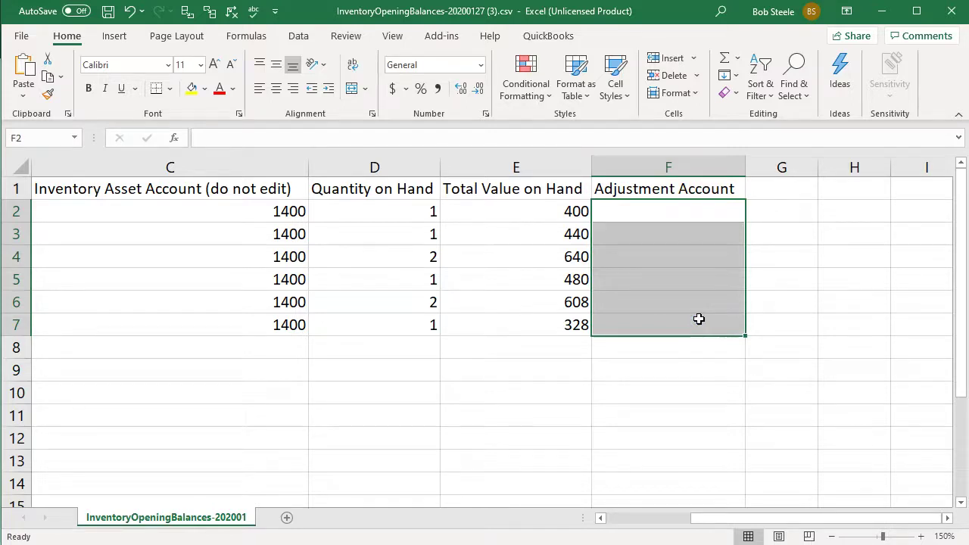
Review row 2 from the inventory asset account in column C across to the adjustment account cell in column F
key(Left)
key(Left)
key(Left)
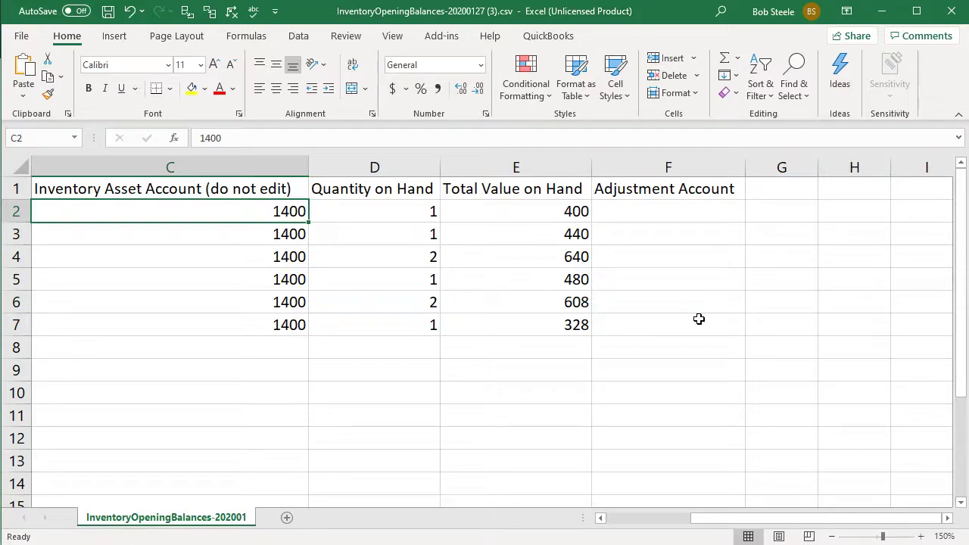
key(Right)
key(Right)
key(Right)
key(Right)
key(Left)
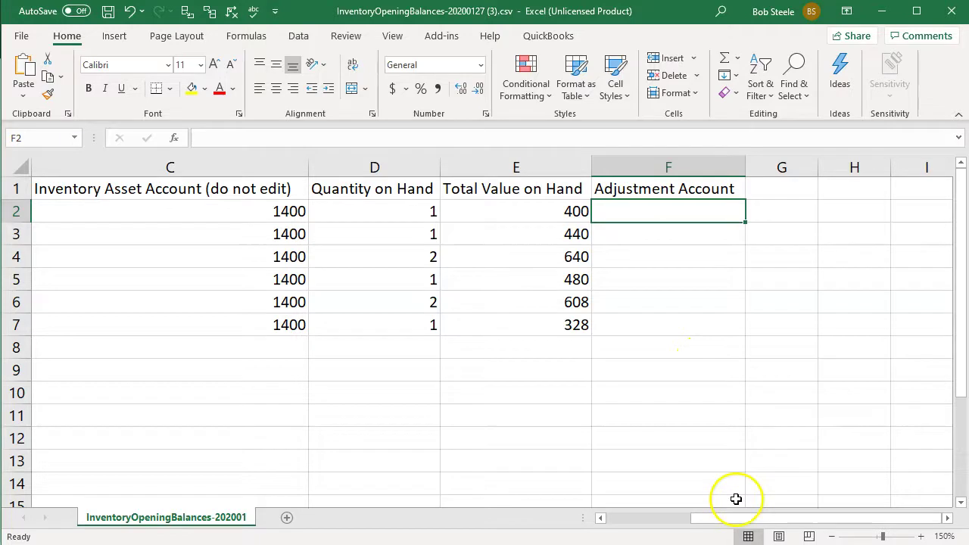
Switch to the Beginning Balance Sheet PDF in Acrobat Reader, check the Inventory Asset and Capital balances, and minimize the window
key(alt+Tab)
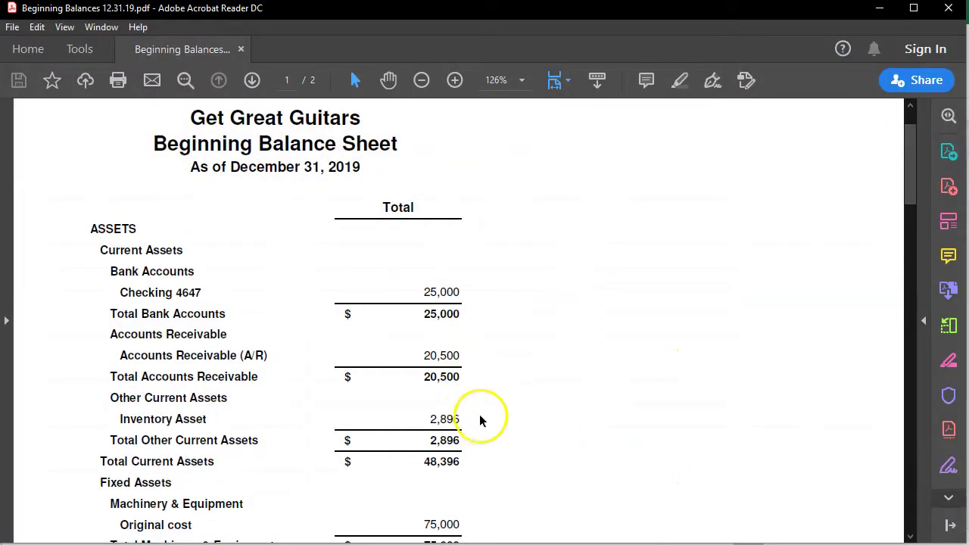
drag(467, 420, 420, 418)
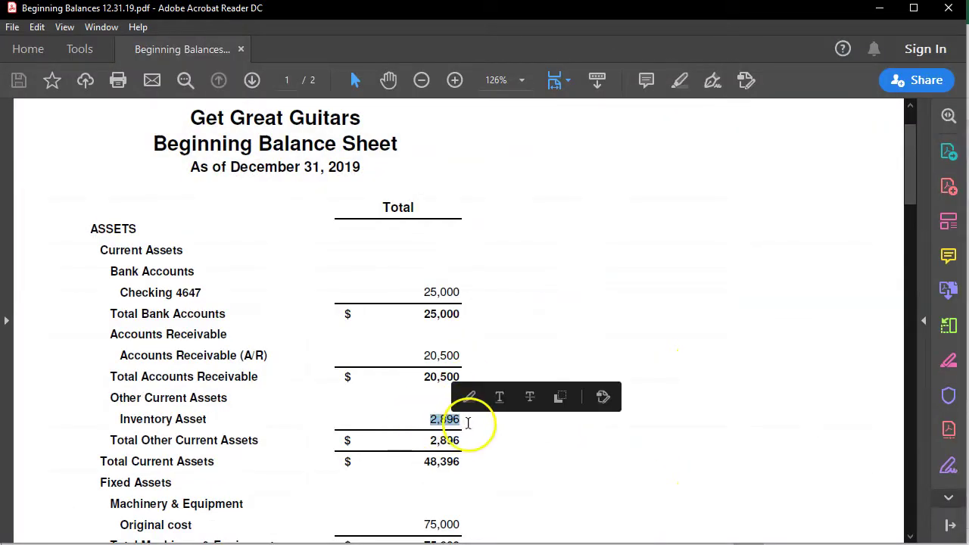
scroll(494, 446, down, 10)
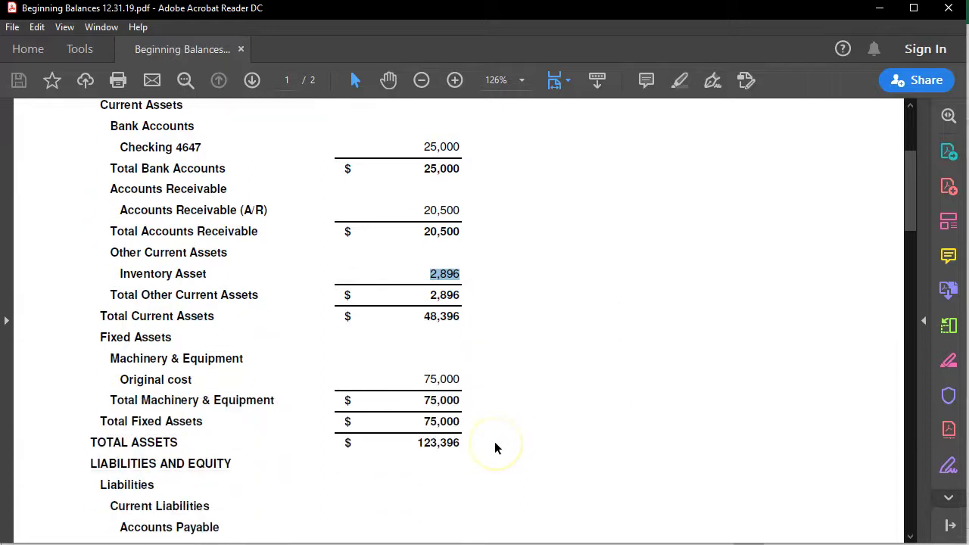
scroll(494, 441, down, 5)
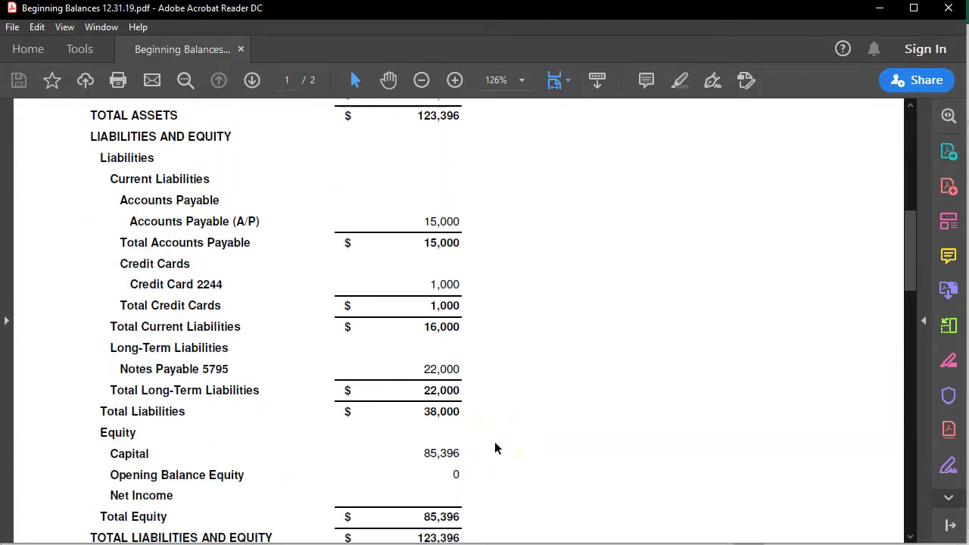
drag(470, 383, 417, 381)
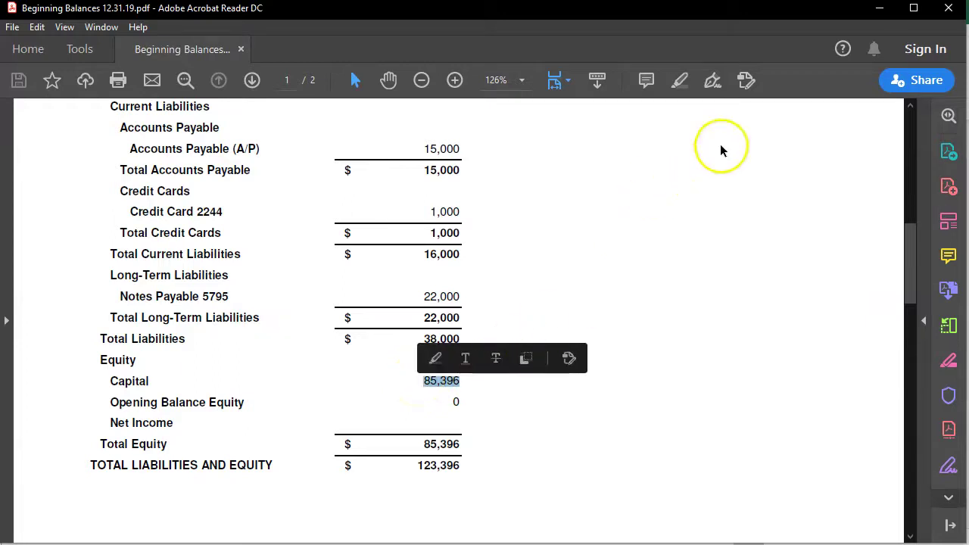
click(878, 9)
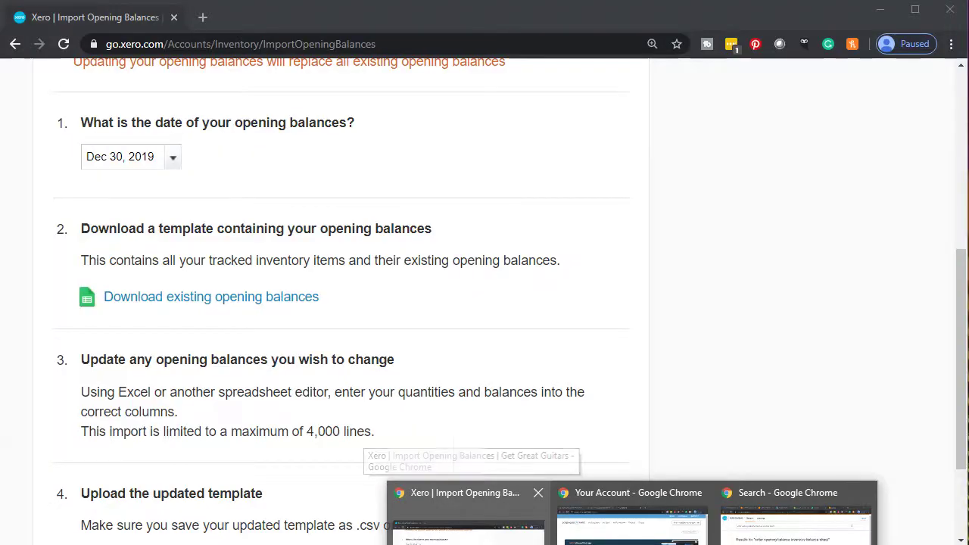
Switch to Xero in Chrome and duplicate the Import Opening Balances browser tab
click(464, 510)
right_click(139, 18)
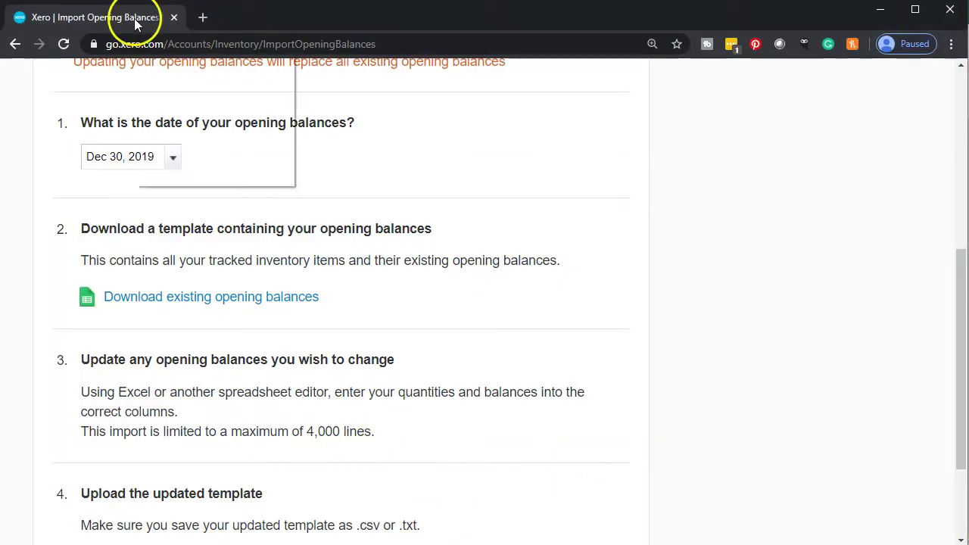
click(162, 74)
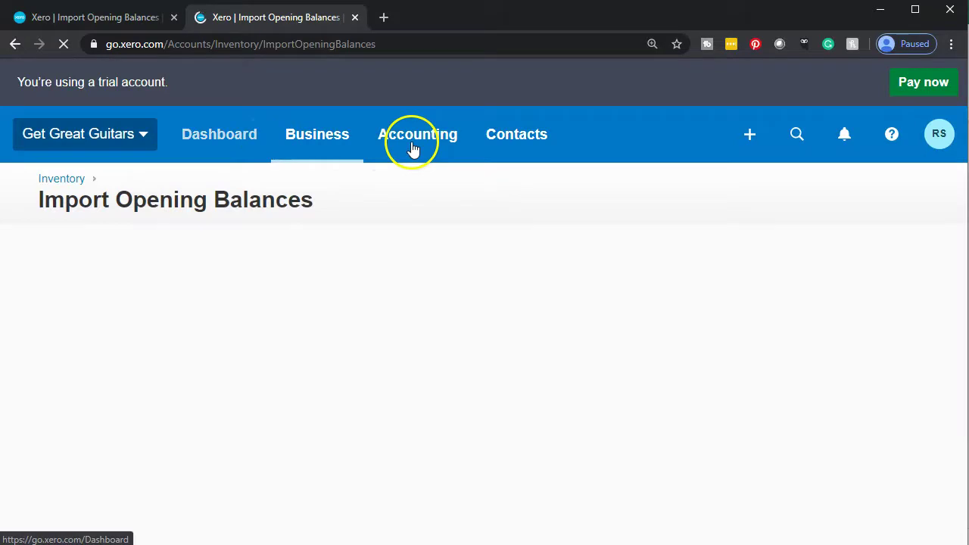
Open Xero's chart of accounts in the duplicated tab
scroll(408, 149, up, 4)
scroll(407, 148, up, 2)
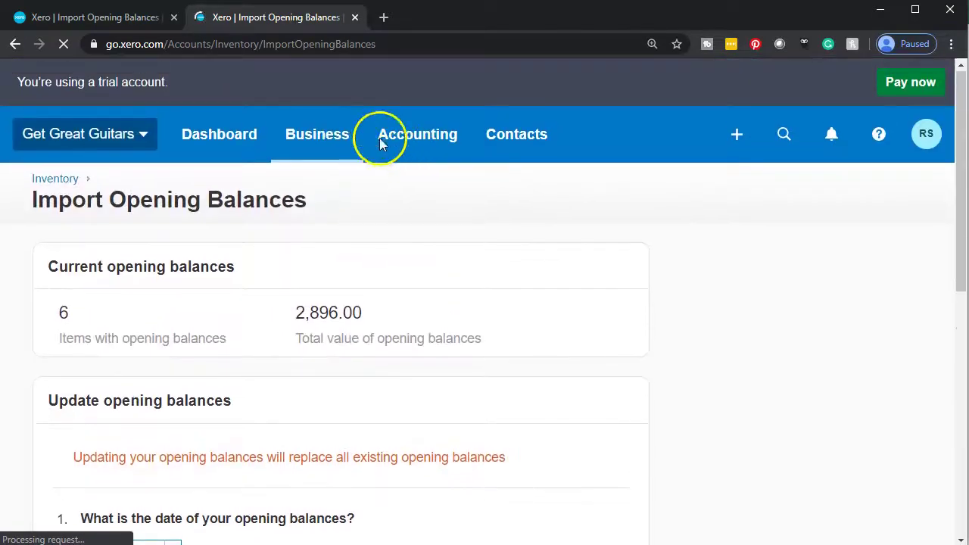
click(396, 134)
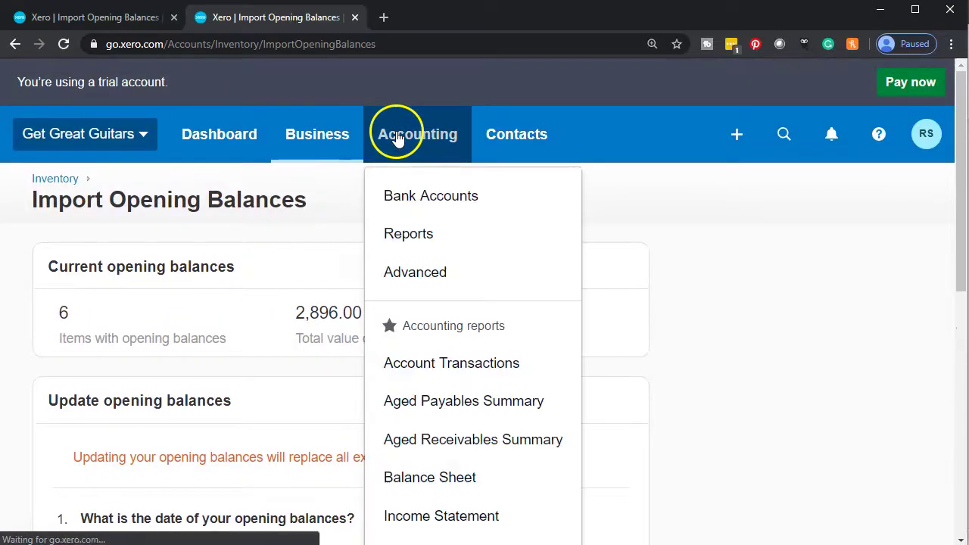
scroll(432, 370, down, 4)
click(430, 357)
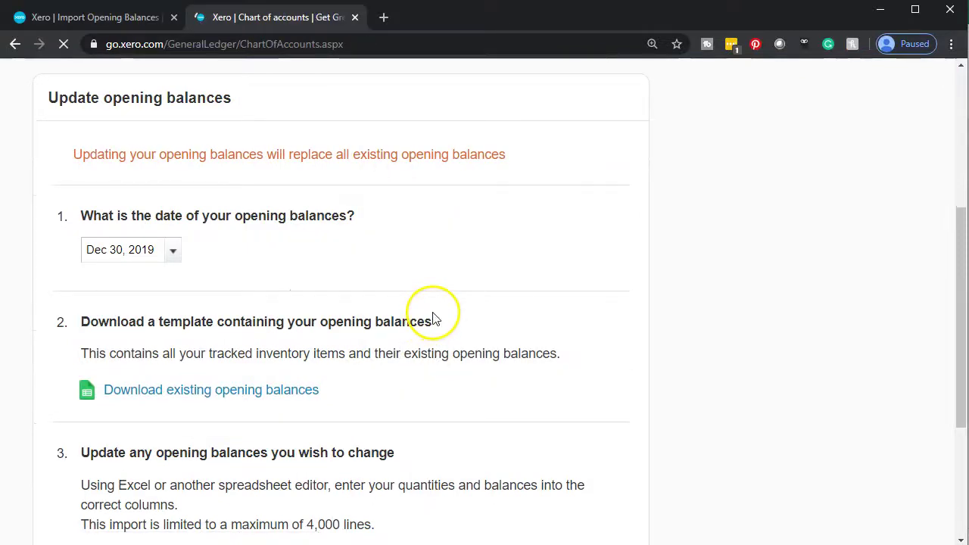
Filter the chart of accounts to equity accounts and look up the Retained Earnings account code
scroll(431, 327, down, 3)
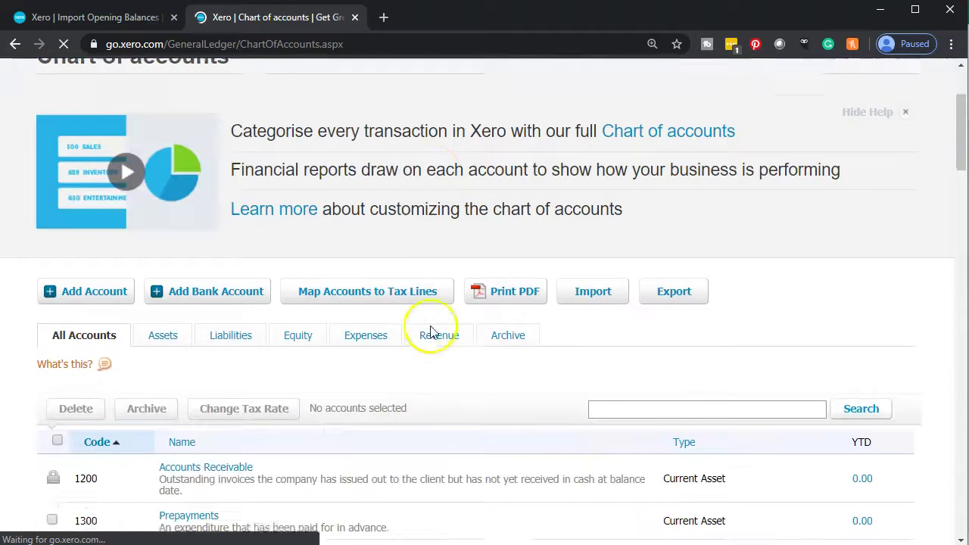
scroll(442, 328, down, 1)
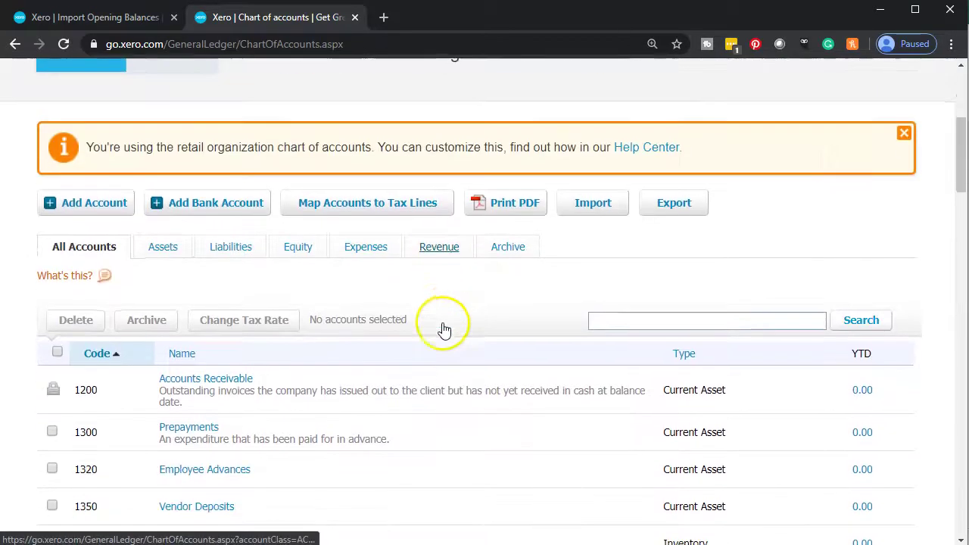
click(297, 250)
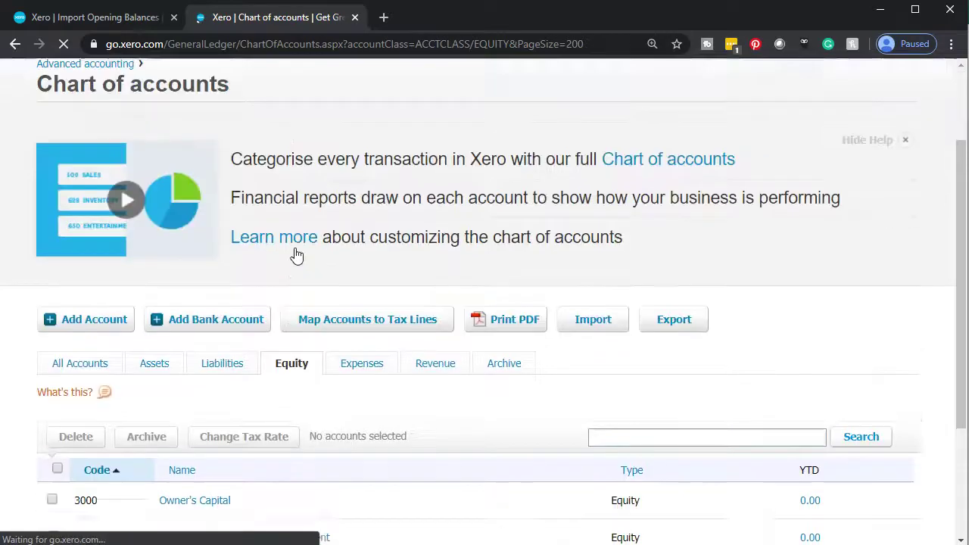
scroll(296, 254, down, 5)
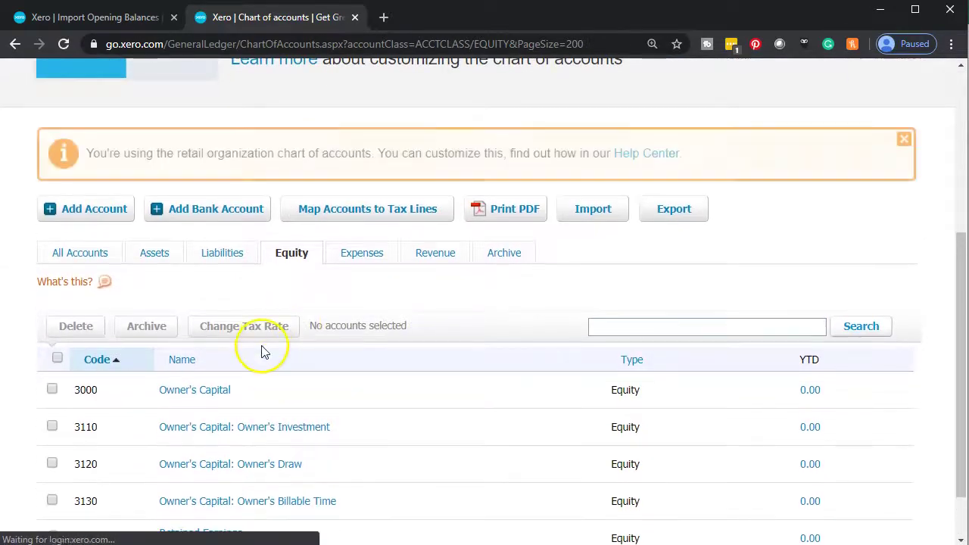
scroll(272, 360, down, 1)
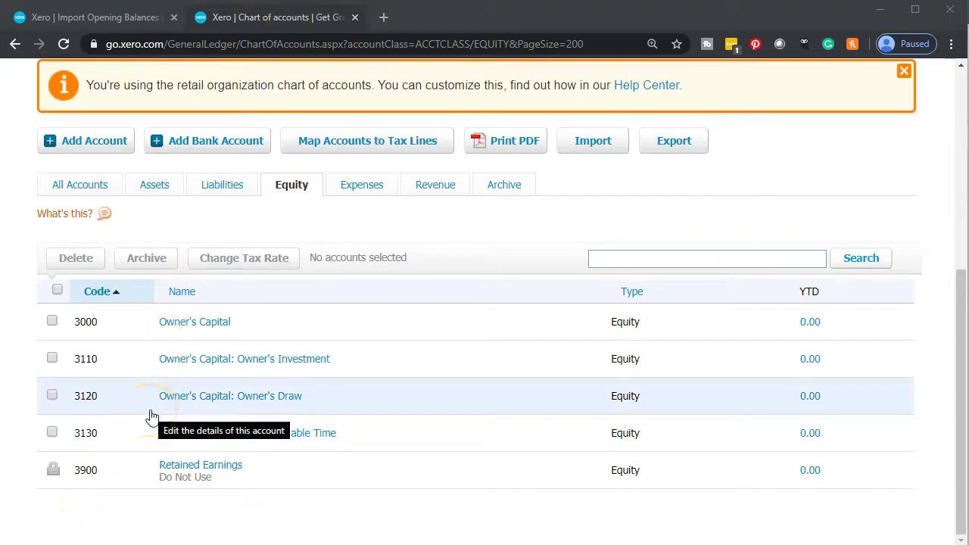
Switch to the InventoryOpeningBalances CSV in Excel and enter 3900 as the first item's adjustment account in F2
click(145, 513)
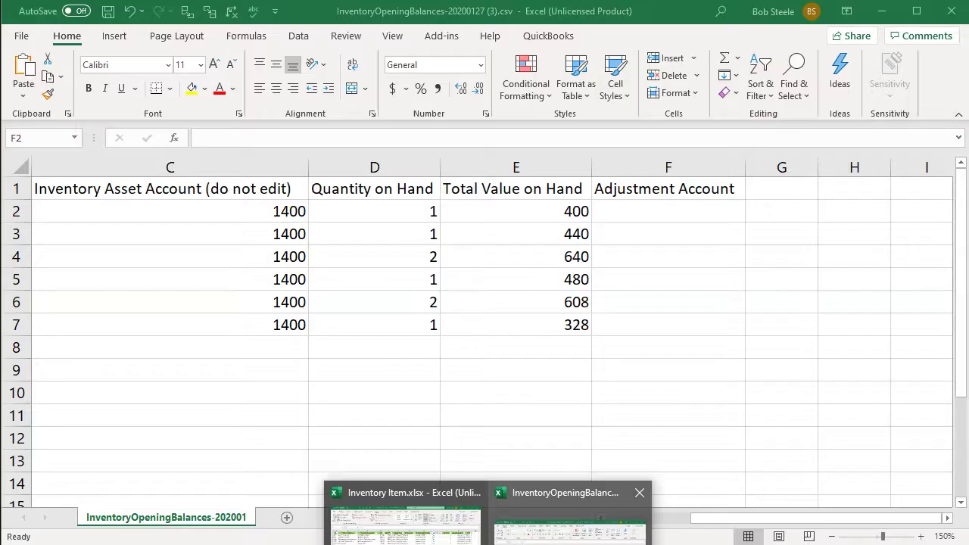
click(569, 530)
click(667, 218)
text(3900)
key(Return)
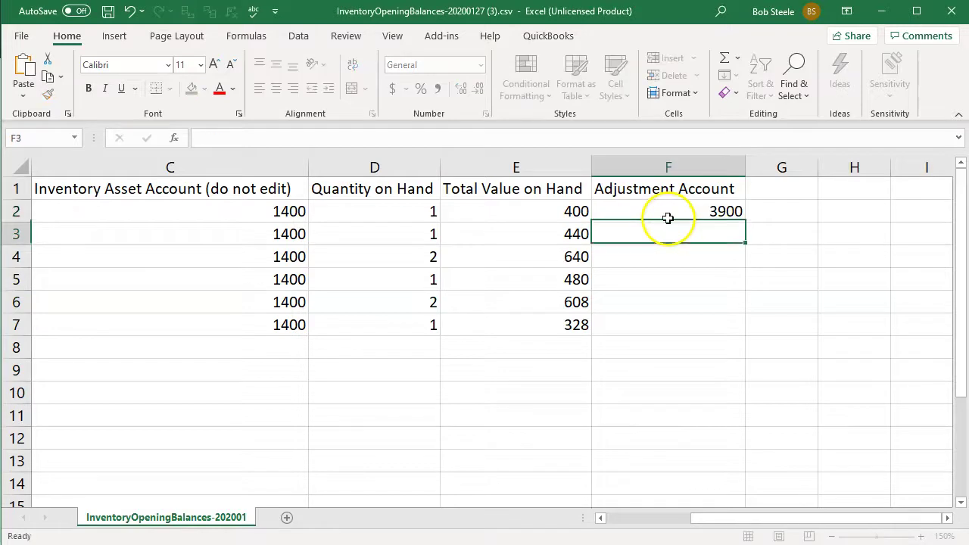
Copy the 3900 adjustment account code from F2 into F3:F7 for the remaining items
click(668, 218)
key(ctrl+c)
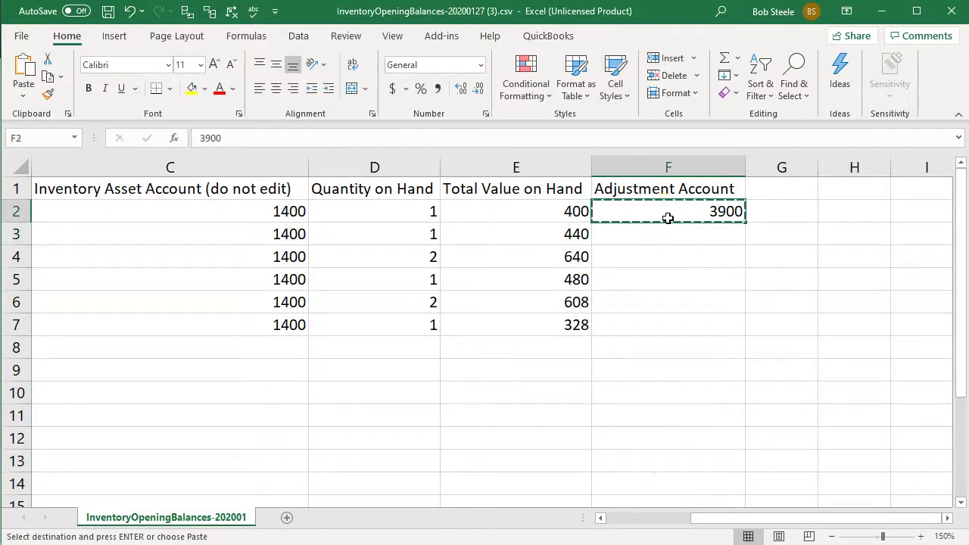
drag(655, 231, 651, 334)
click(651, 330)
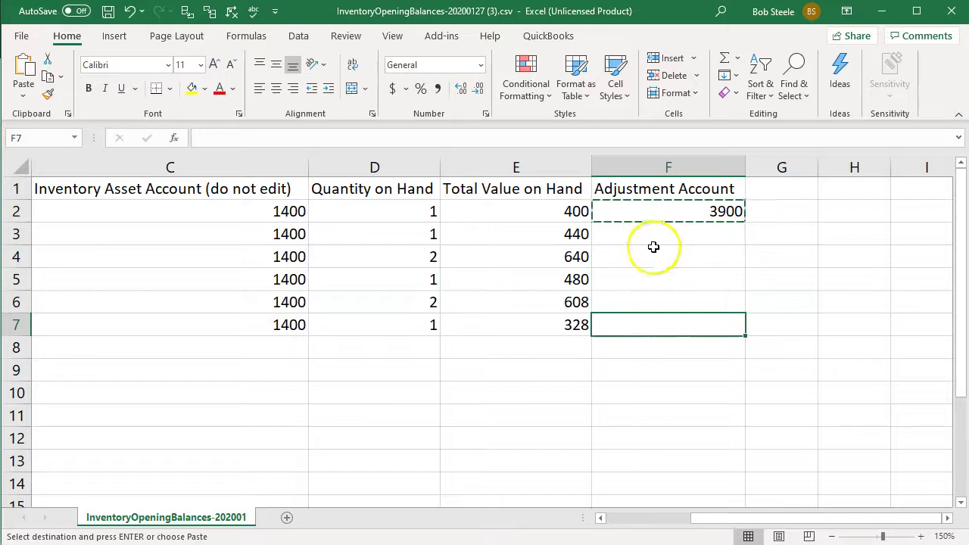
drag(653, 242, 653, 318)
key(ctrl+v)
click(631, 331)
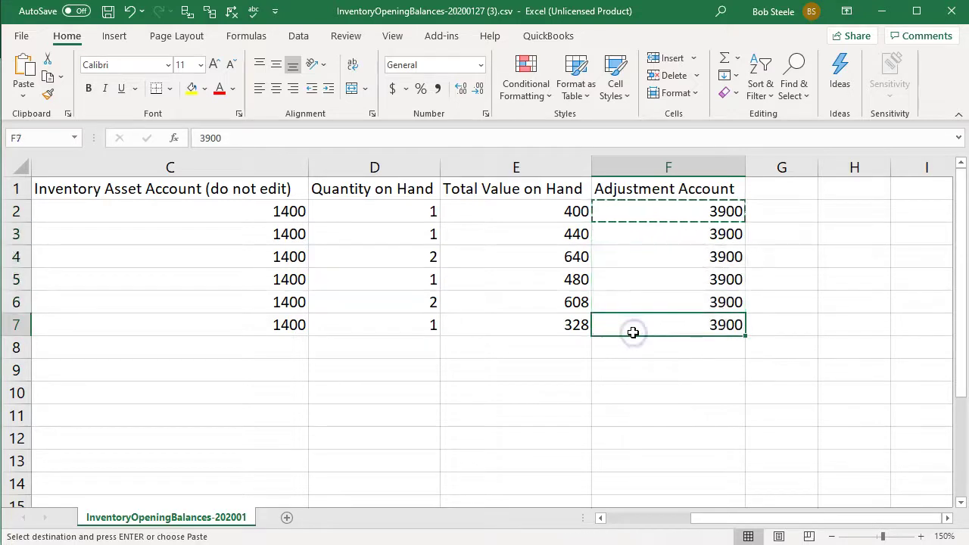
Check the item code, name and asset account columns for row 7, and save the CSV file
key(Left)
key(Left)
key(Left)
key(Left)
key(Left)
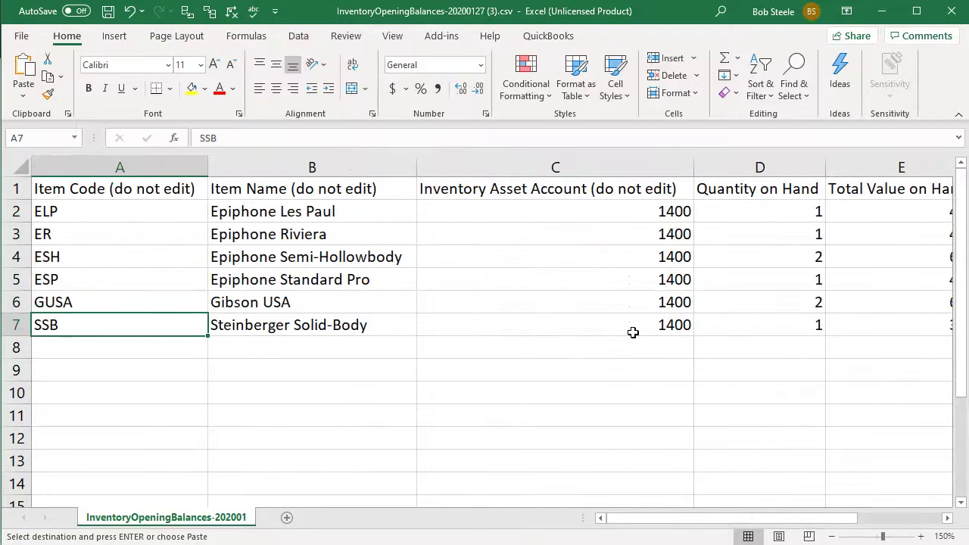
click(495, 329)
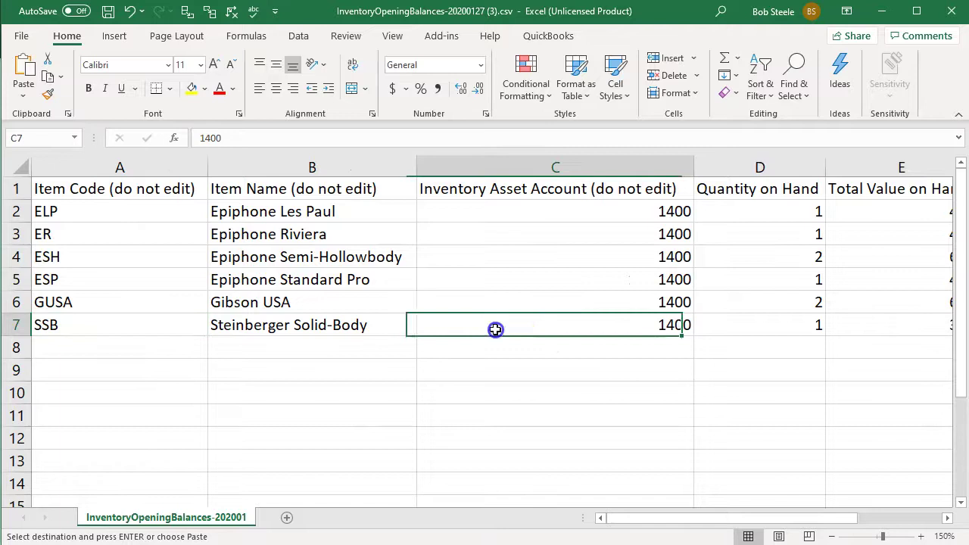
click(108, 11)
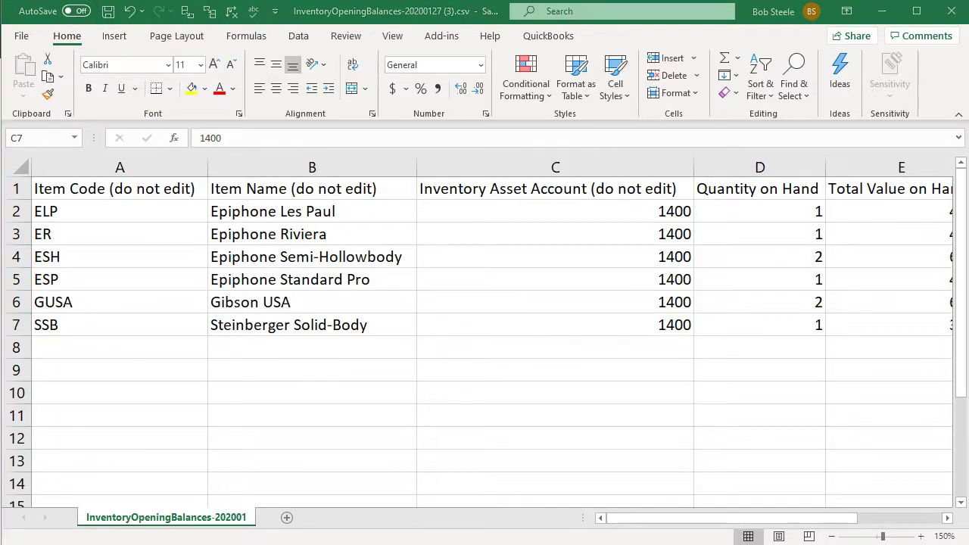
Save the template as CSV in the Xero Acounting Software 2020 folder, replacing Xero Opening Item Balance.csv, and close the workbook
click(21, 36)
click(68, 240)
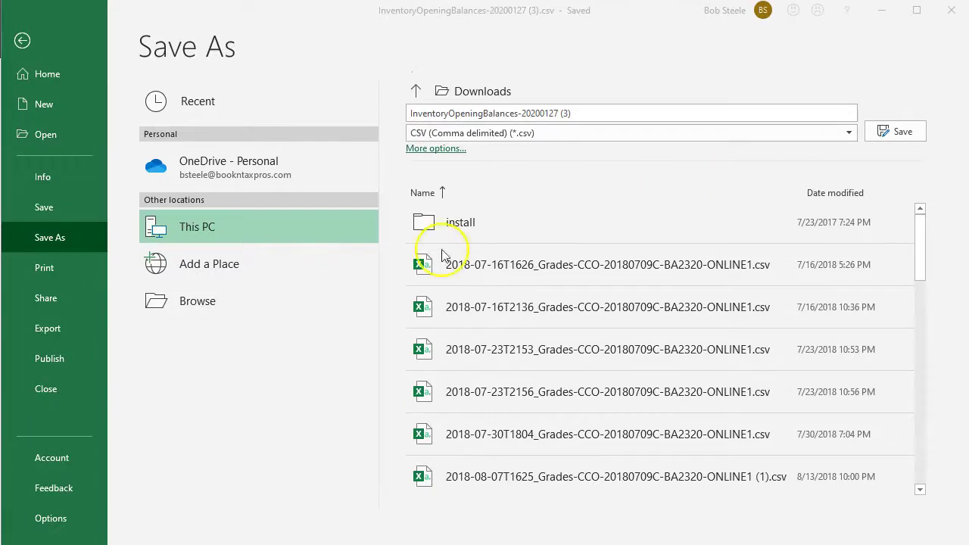
click(190, 302)
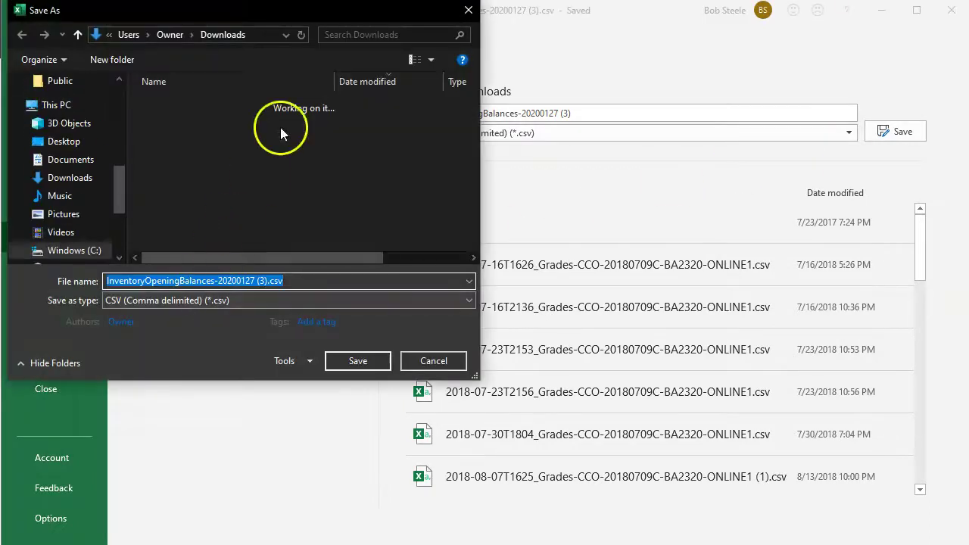
click(264, 36)
key(ctrl+v)
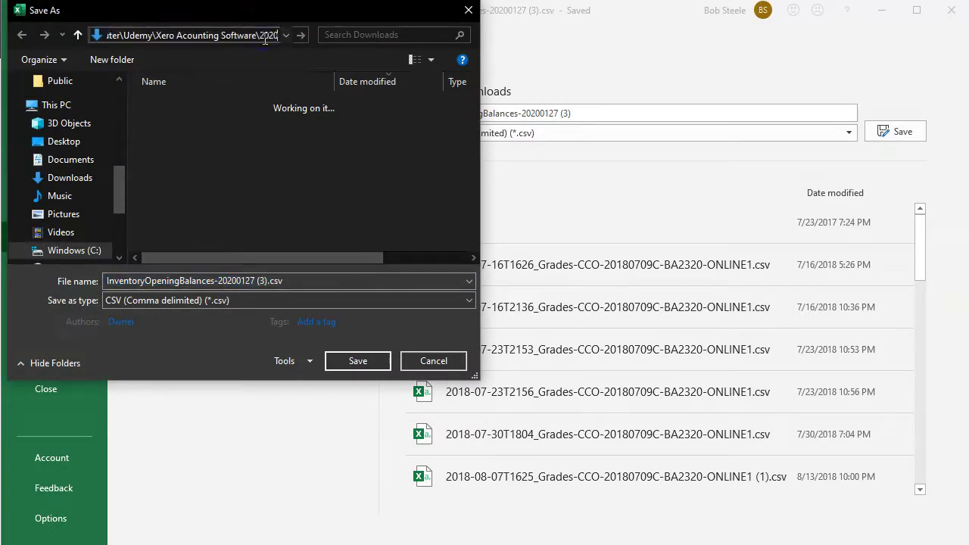
key(Return)
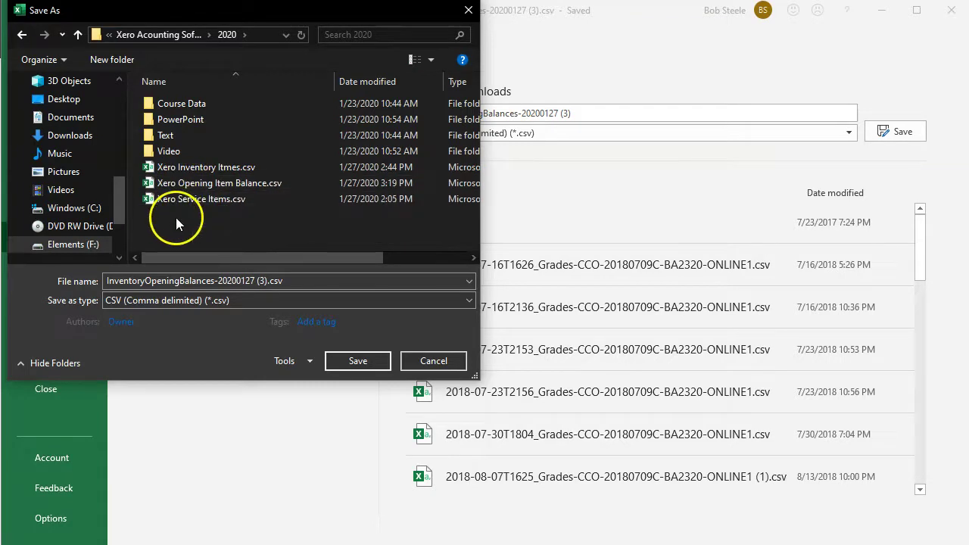
double_click(179, 189)
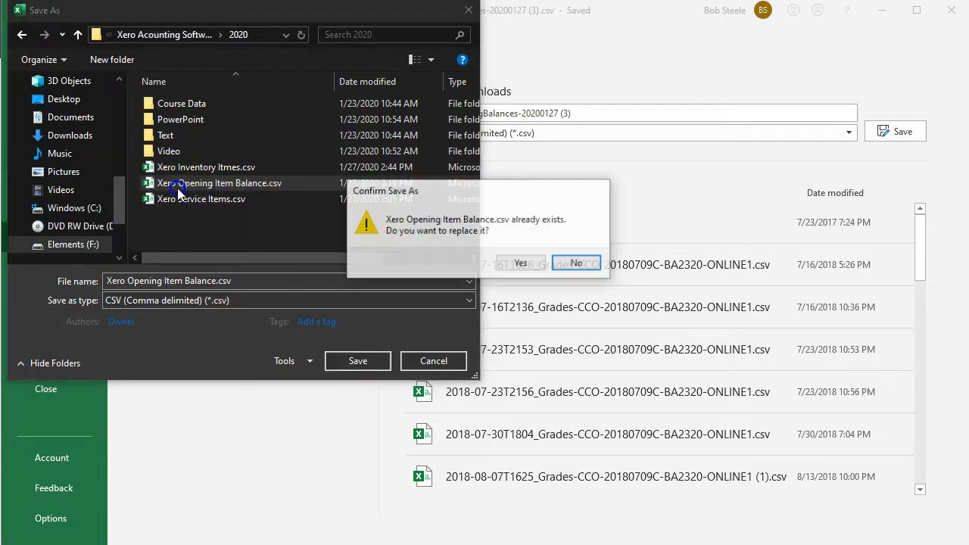
click(521, 263)
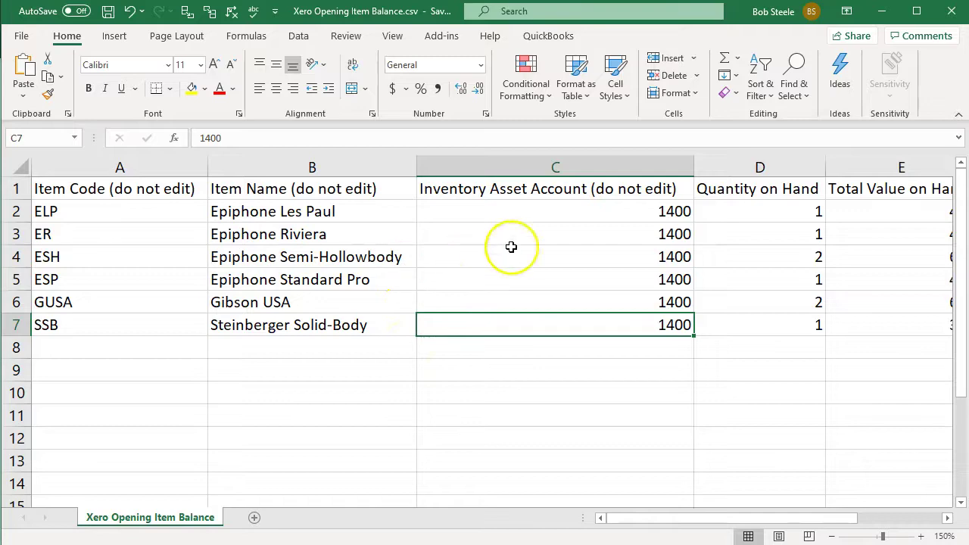
click(949, 10)
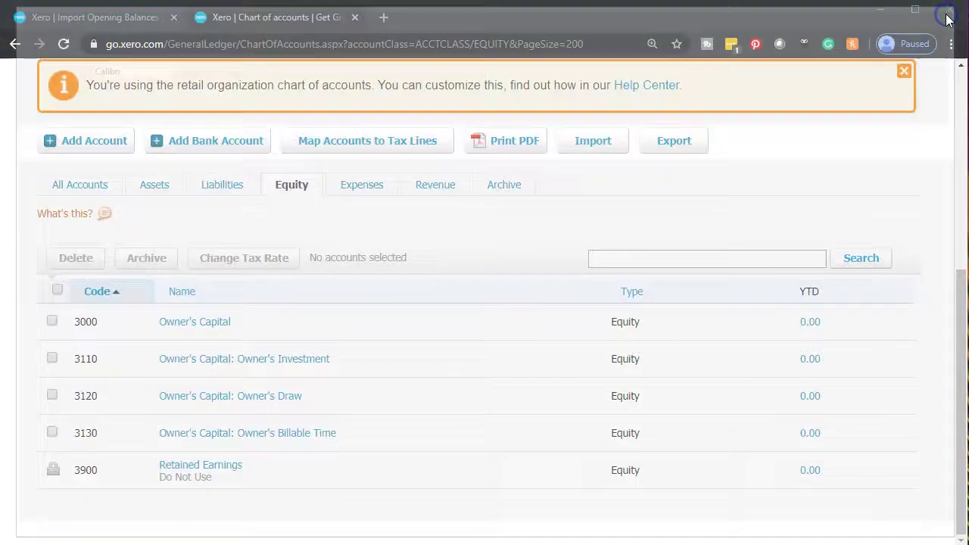
On Xero's Import Opening Balances page, upload Xero Opening Item Balance.csv as the updated template and continue to the import summary
click(124, 21)
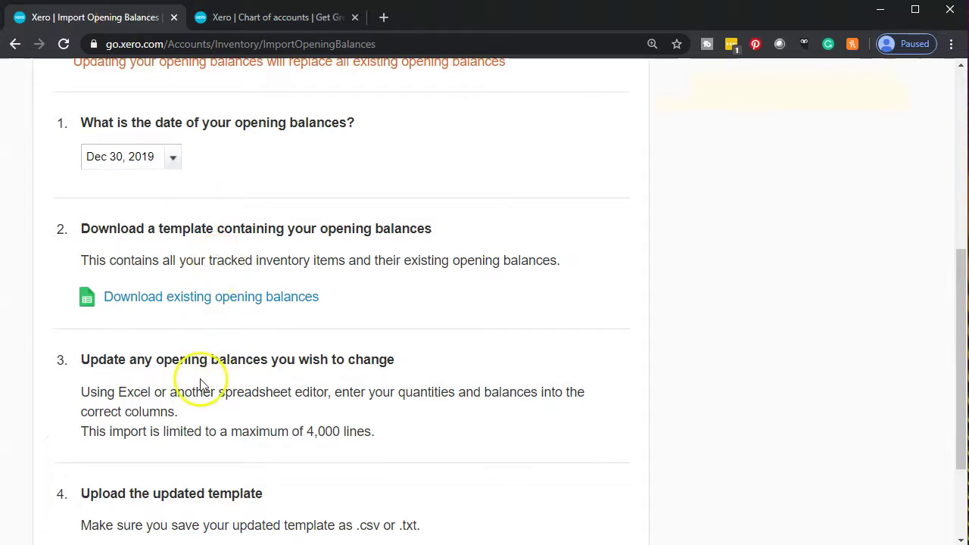
scroll(199, 382, down, 2)
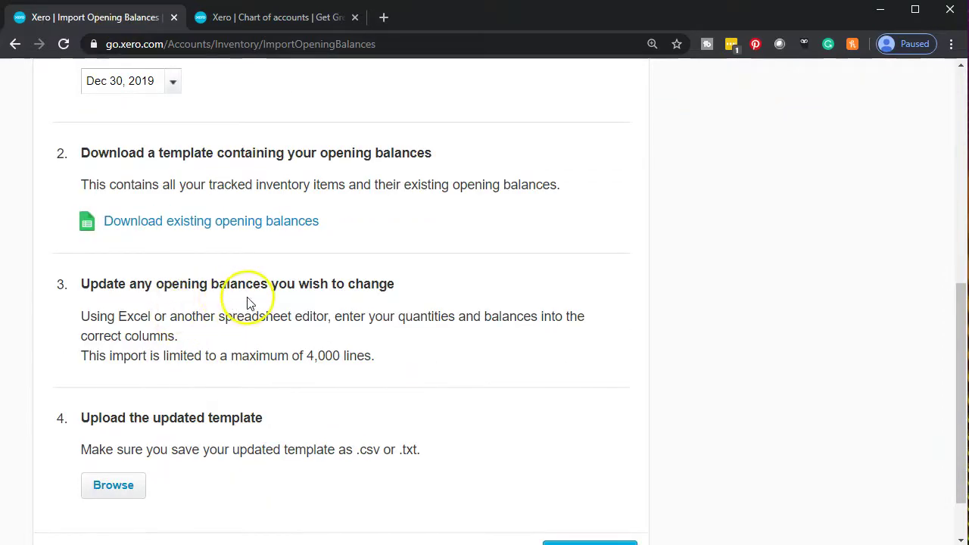
scroll(247, 302, down, 2)
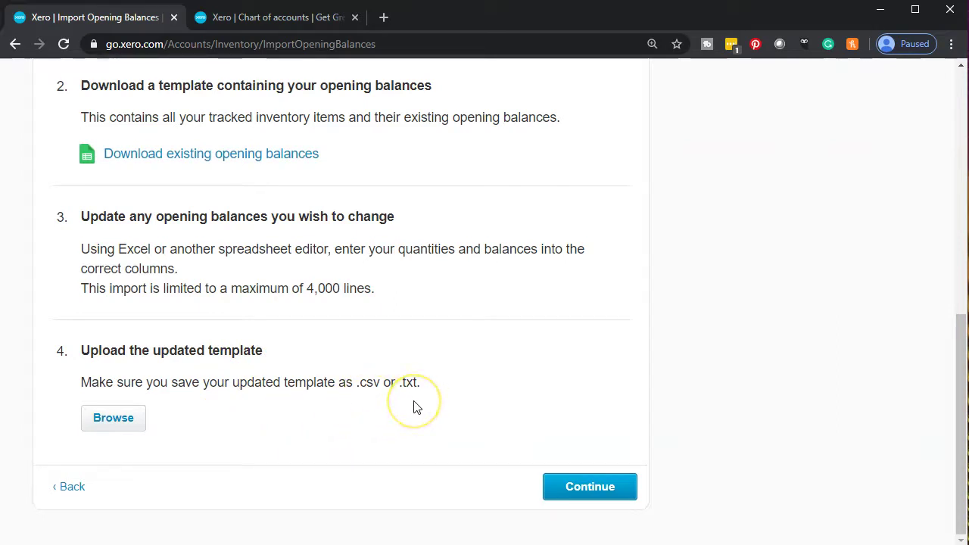
click(127, 427)
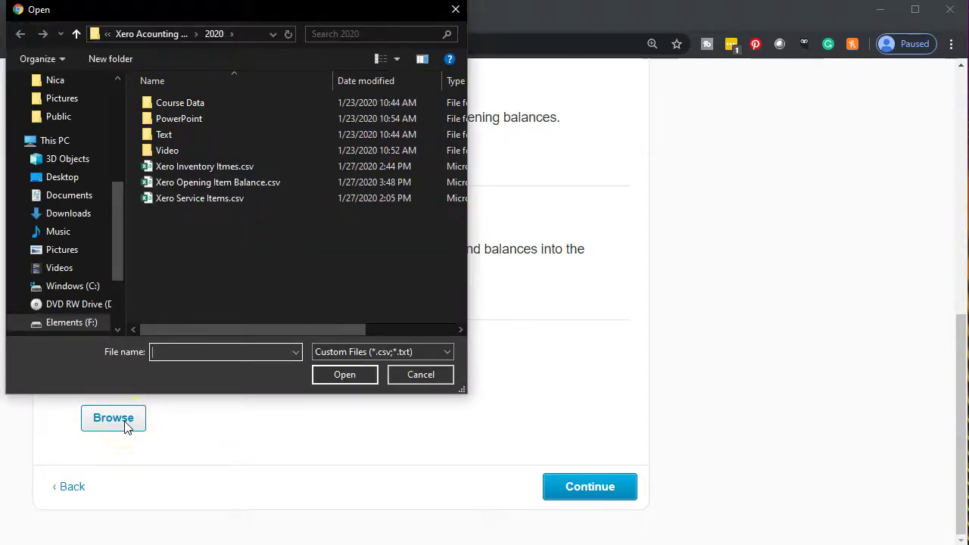
double_click(229, 186)
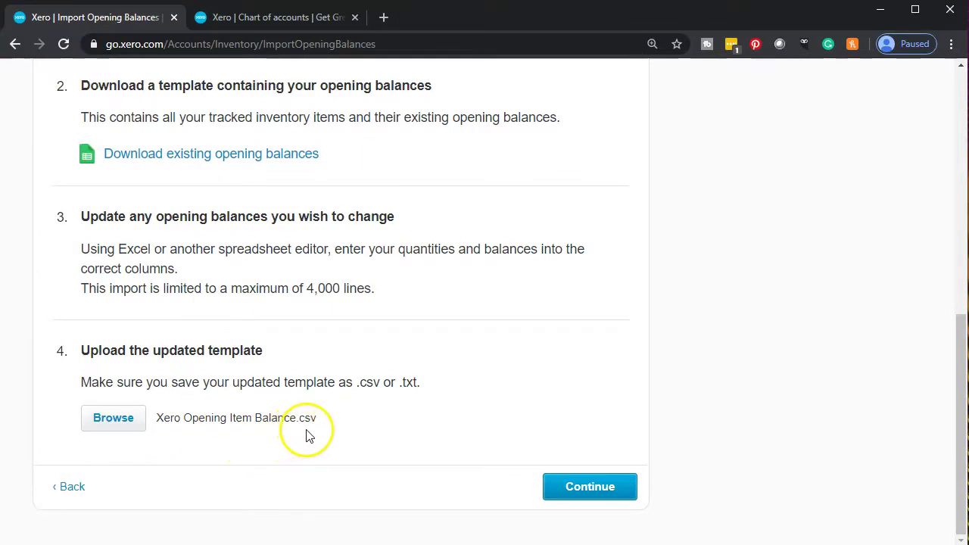
click(579, 486)
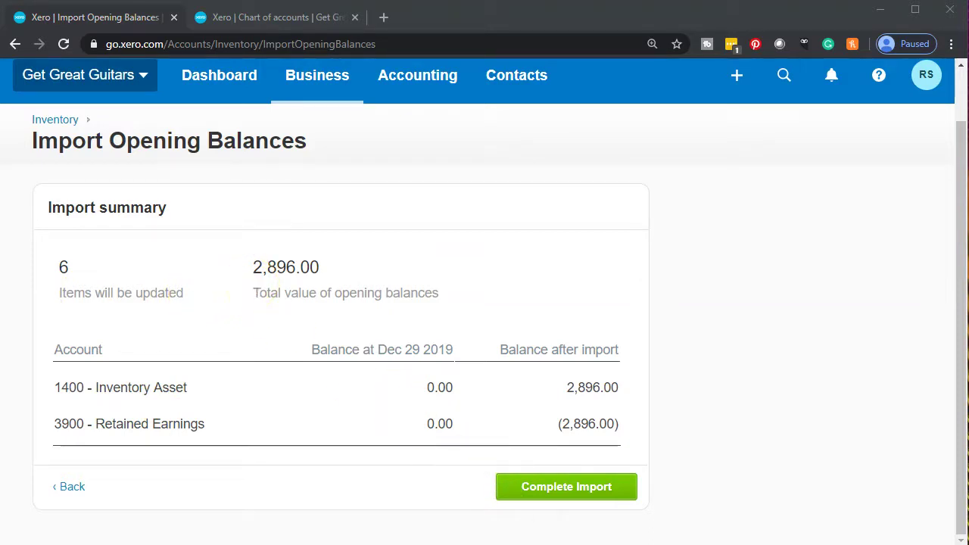
Switch to the Beginning Balances 12.31.19 PDF to compare its inventory asset balance with the import summary, and return to Xero
key(alt+Tab)
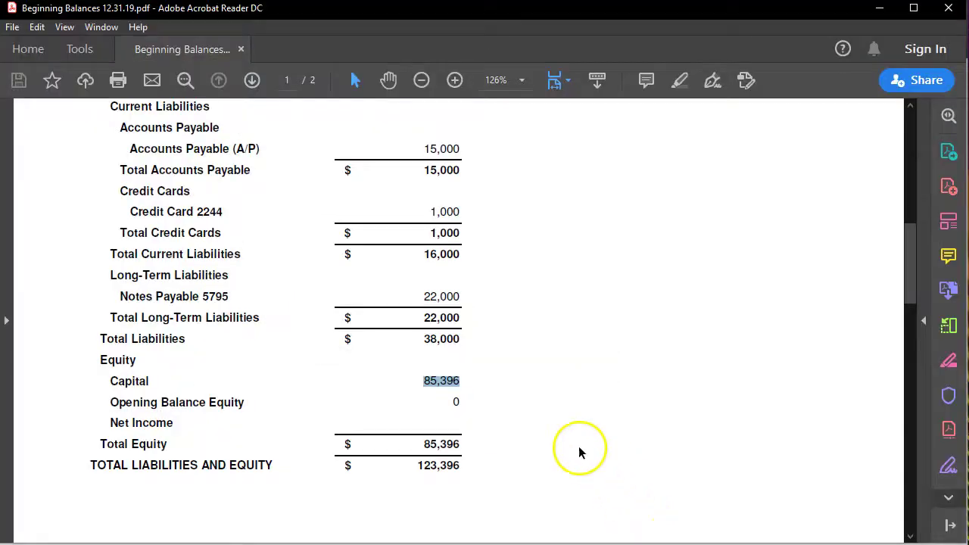
scroll(489, 370, up, 6)
scroll(489, 370, up, 4)
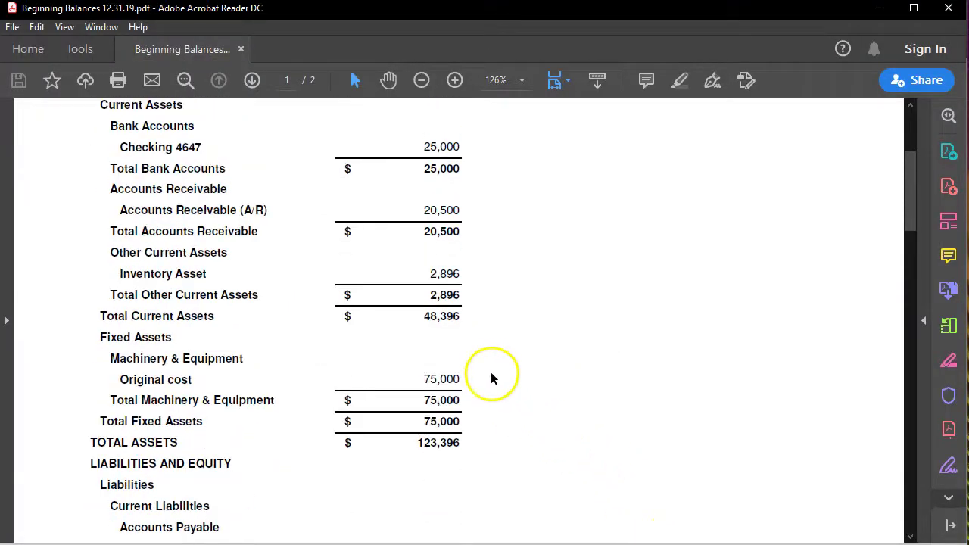
click(886, 10)
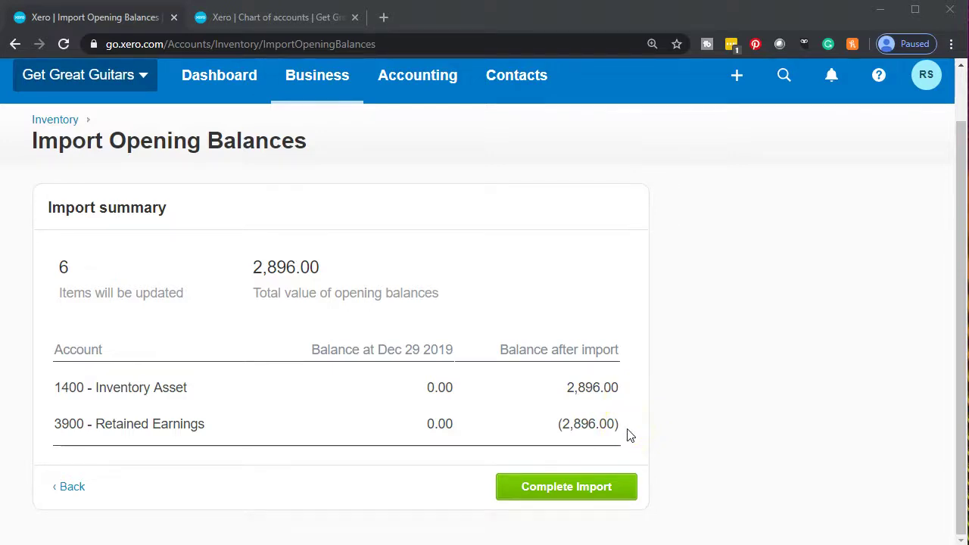
Complete the opening balances import and review the item quantities in the products and services list
click(619, 493)
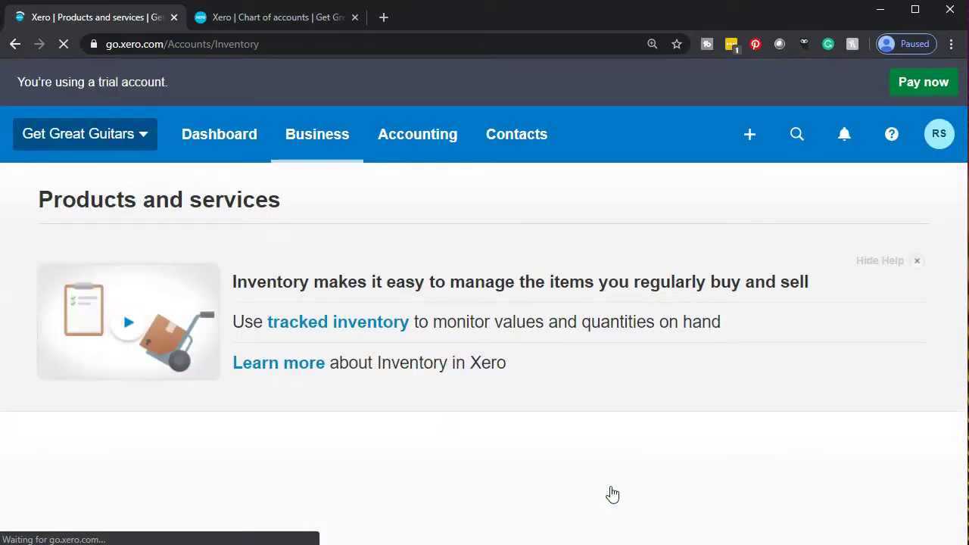
click(513, 434)
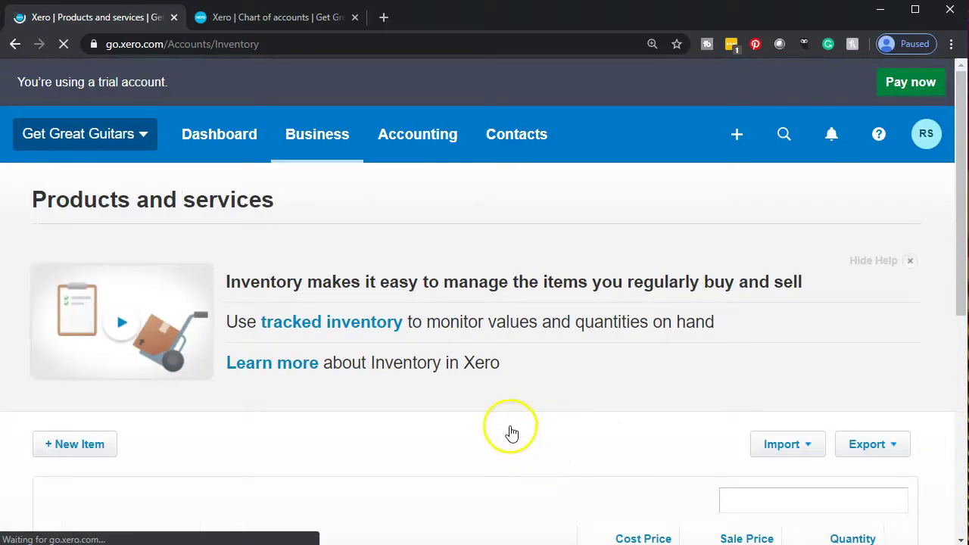
scroll(510, 431, down, 3)
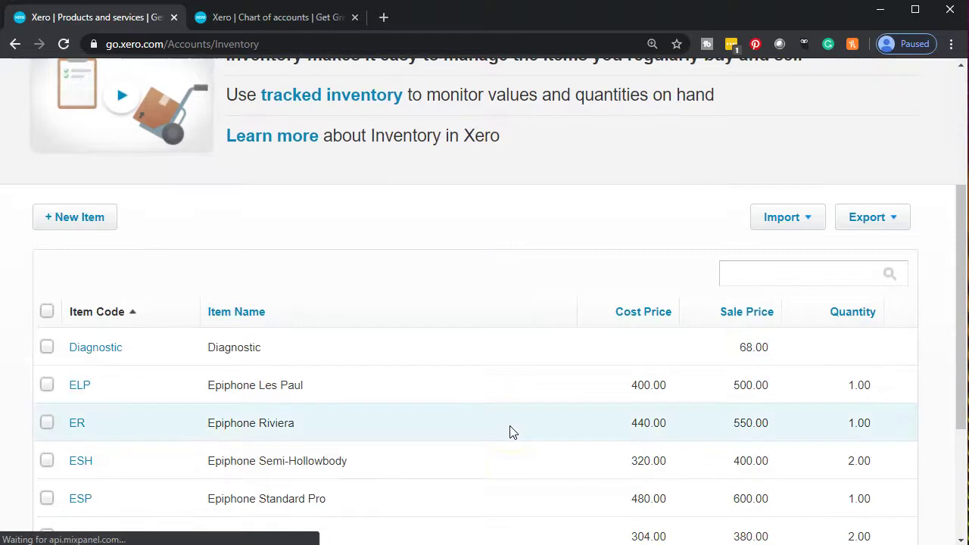
scroll(513, 432, down, 3)
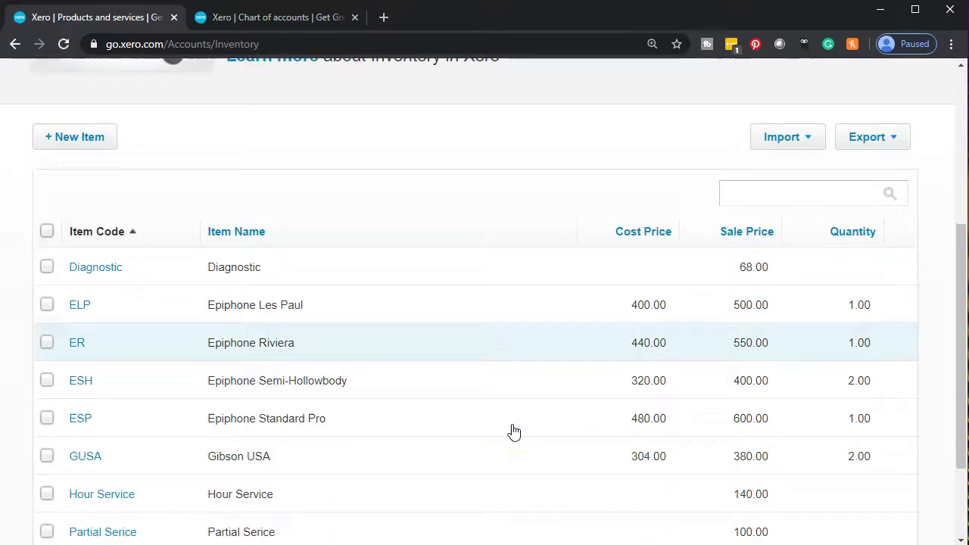
scroll(514, 431, down, 1)
scroll(513, 431, up, 4)
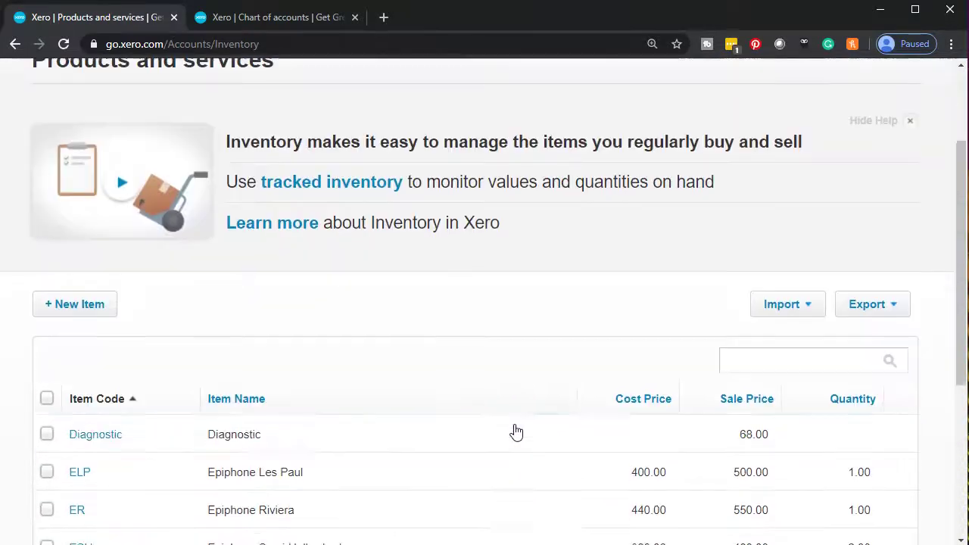
Replace the chart of accounts view with the Balance Sheet report and examine its Inventory Asset and Retained Earnings balances
click(308, 21)
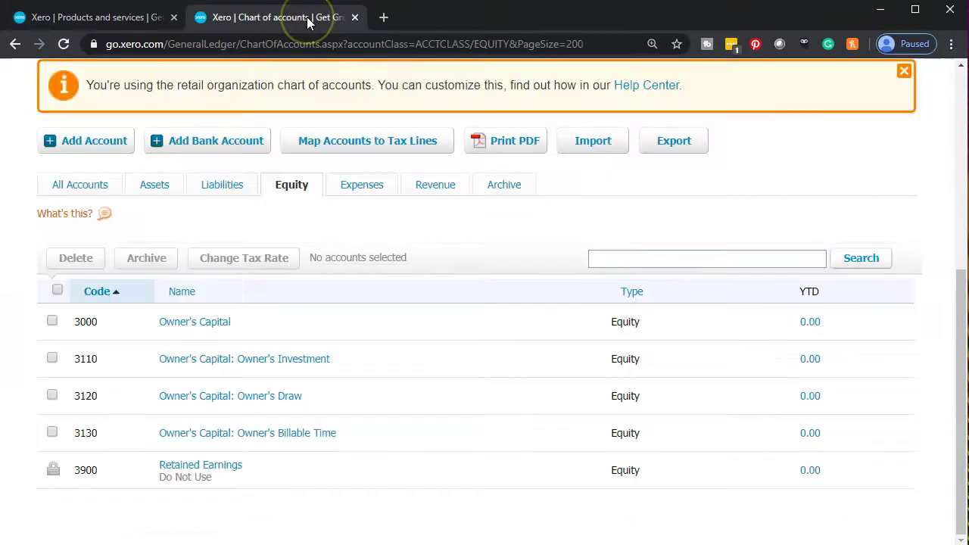
scroll(346, 310, up, 5)
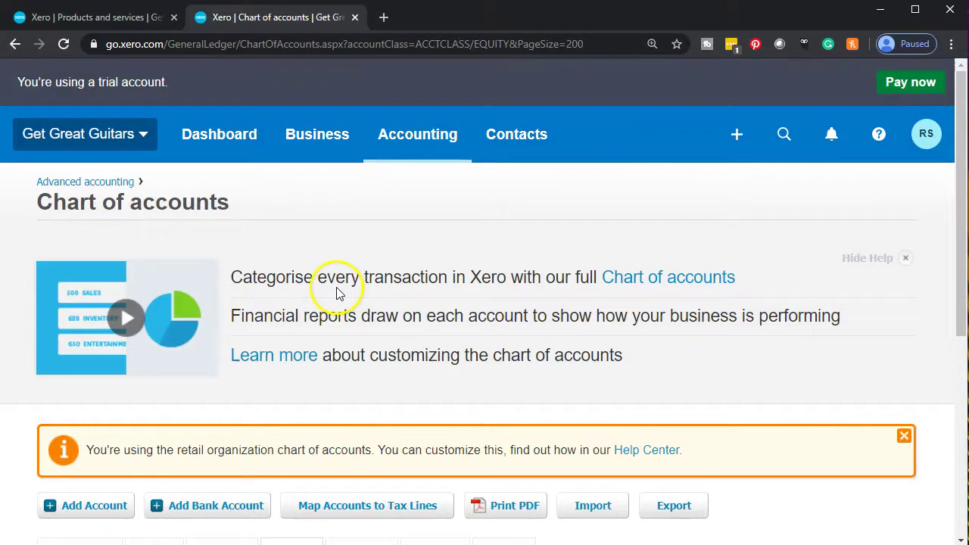
click(413, 145)
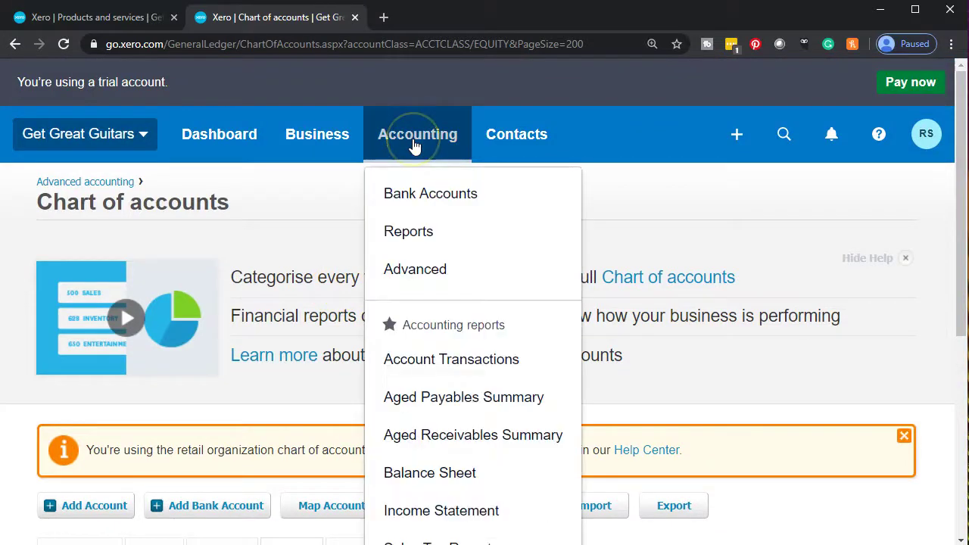
click(422, 472)
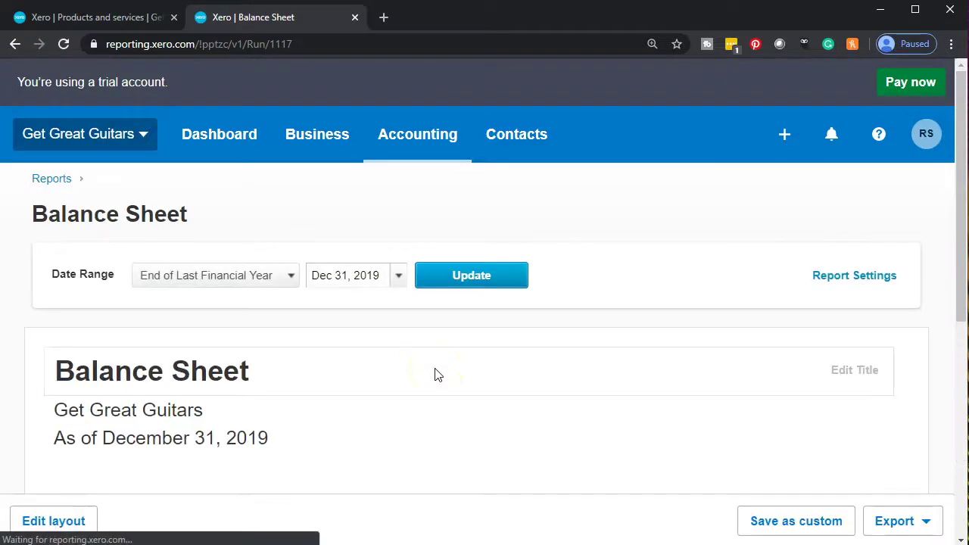
scroll(435, 375, down, 2)
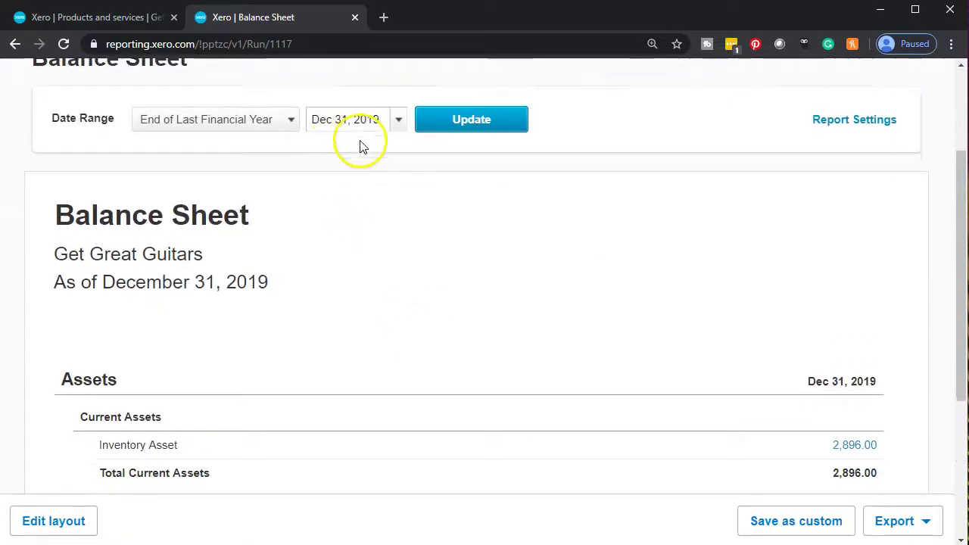
scroll(644, 415, down, 1)
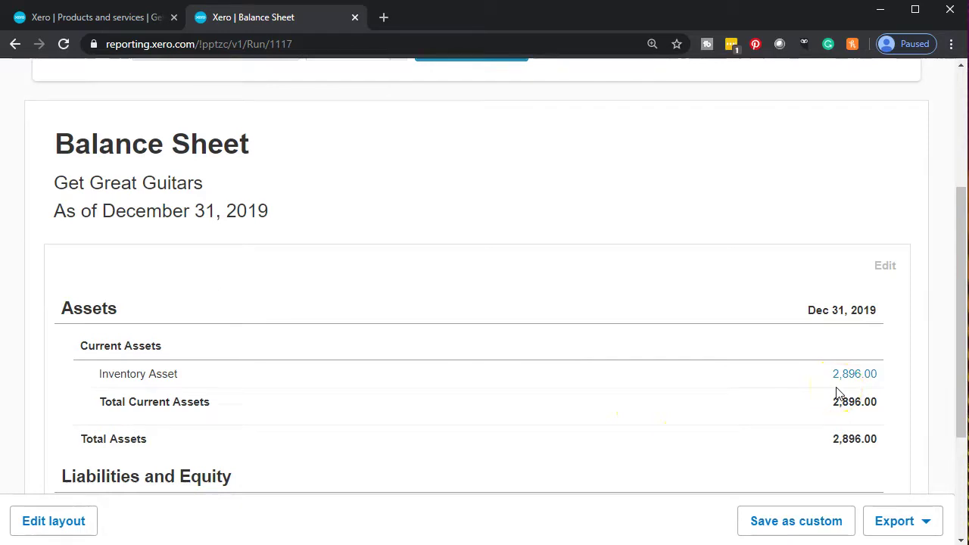
scroll(837, 392, down, 1)
scroll(836, 393, down, 2)
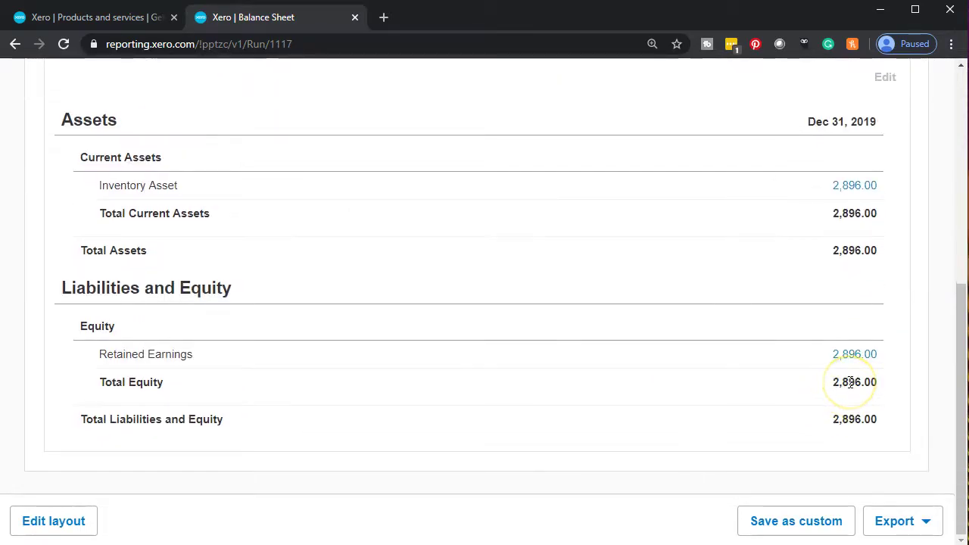
scroll(510, 401, up, 3)
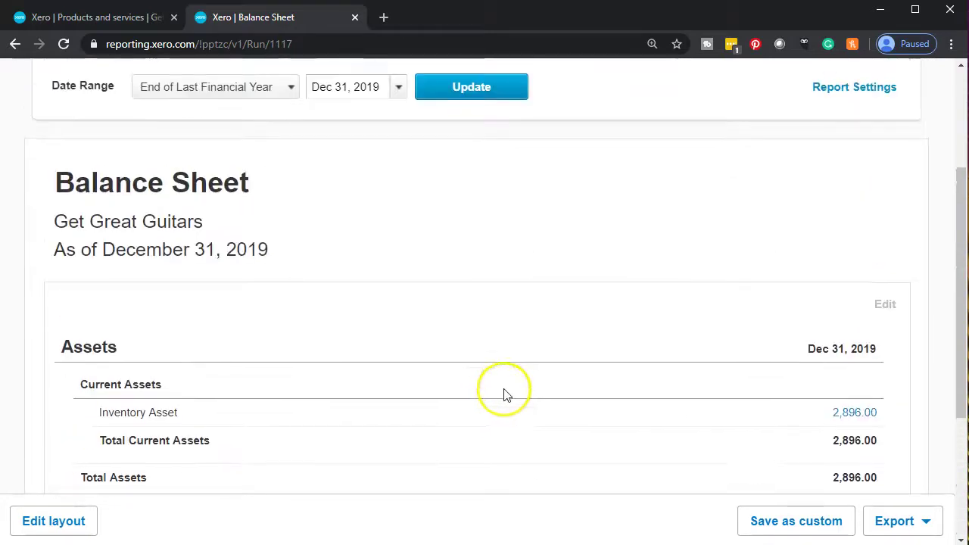
Duplicate the Balance Sheet browser tab and open the Inventory Item Summary report in the copy
right_click(296, 21)
click(316, 71)
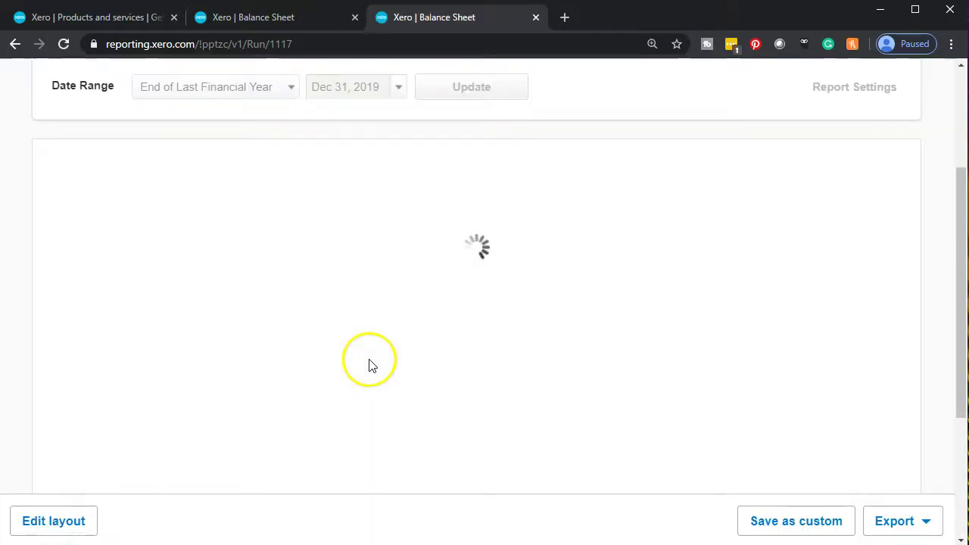
scroll(370, 357, up, 3)
click(405, 136)
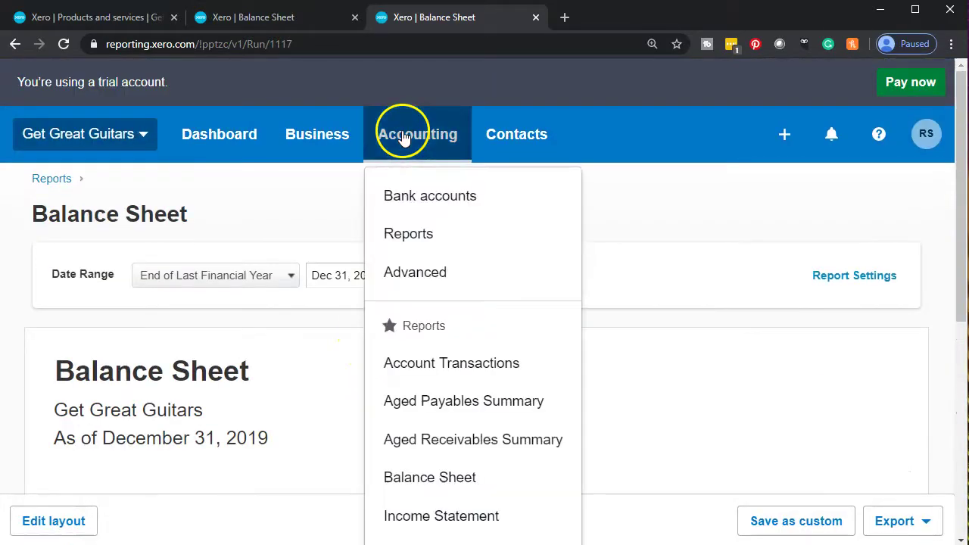
click(431, 236)
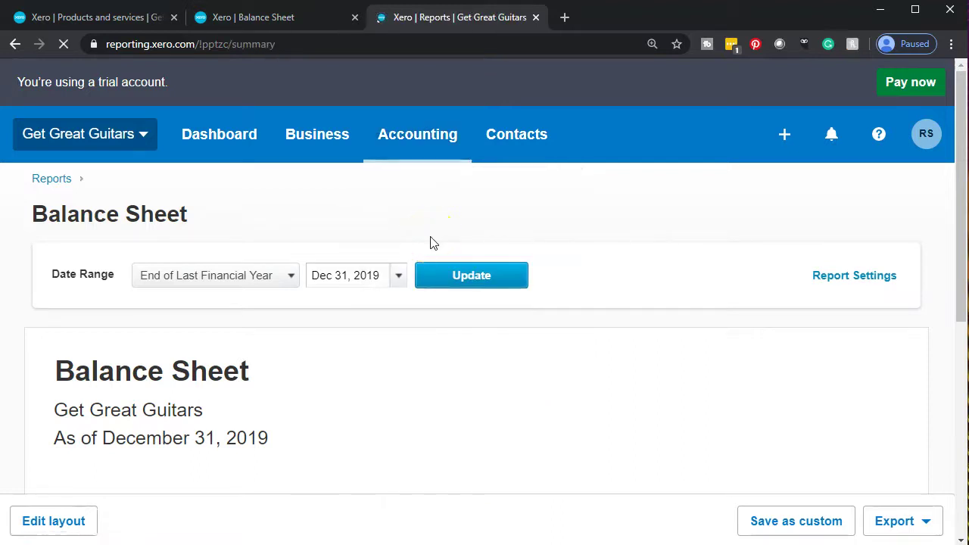
scroll(433, 278, down, 2)
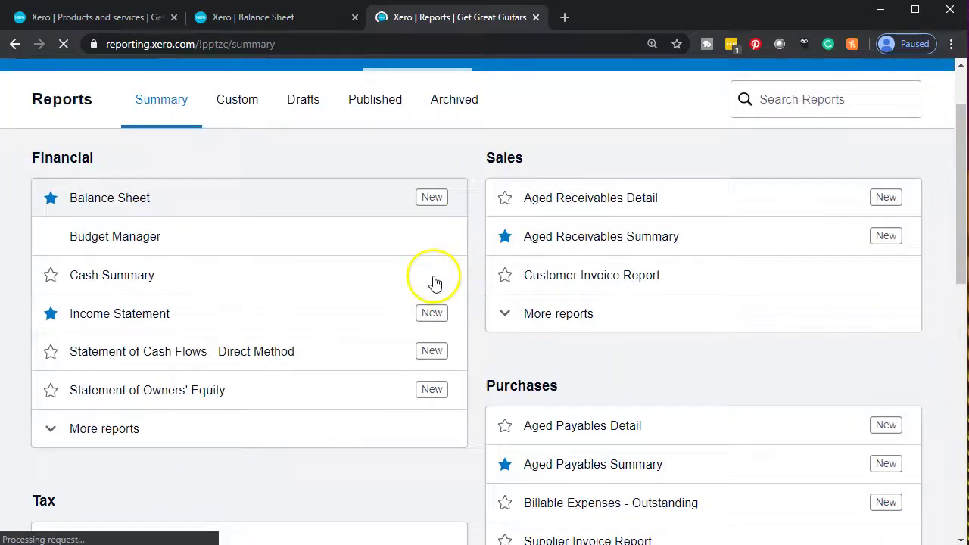
scroll(433, 282, down, 5)
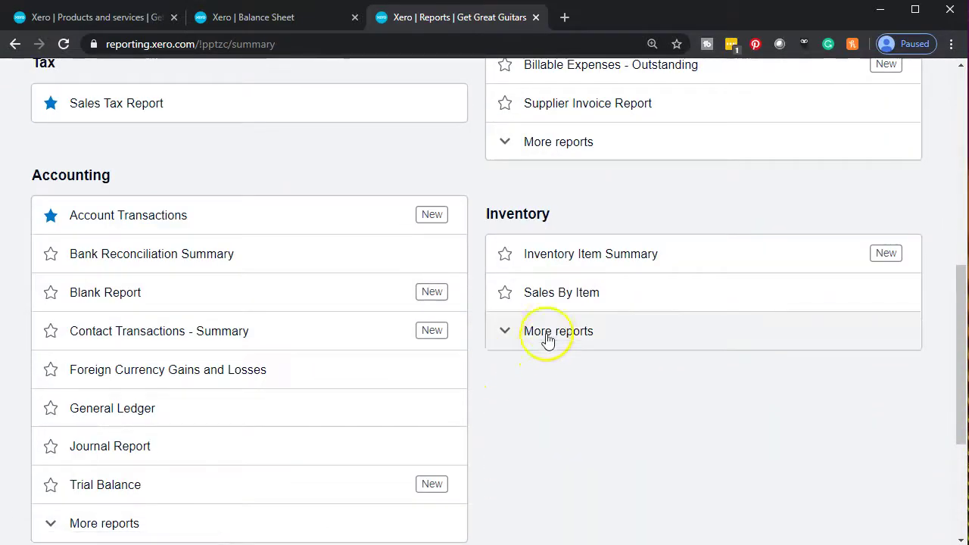
click(567, 268)
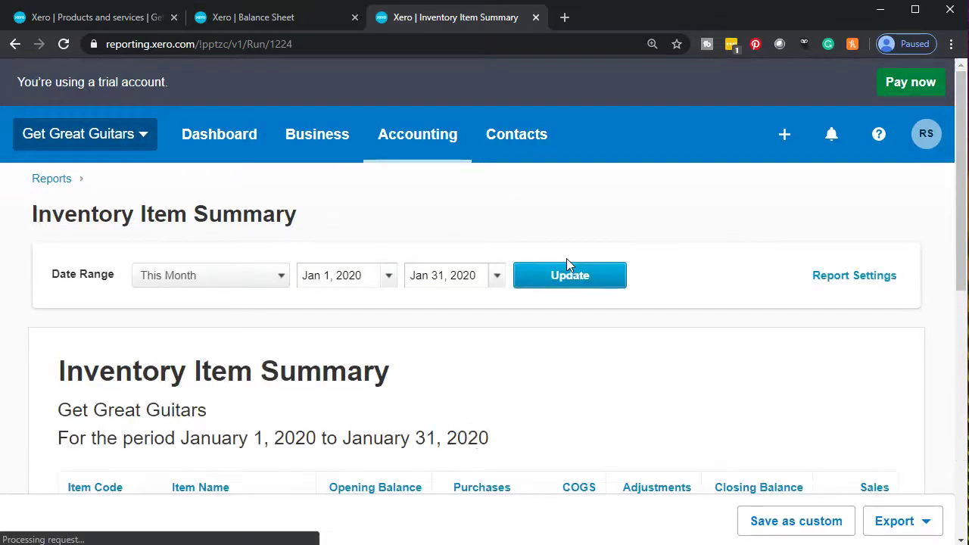
Compare the total tracked opening balance in the Inventory Item Summary with the Inventory Asset balance on the Balance Sheet
scroll(566, 258, down, 1)
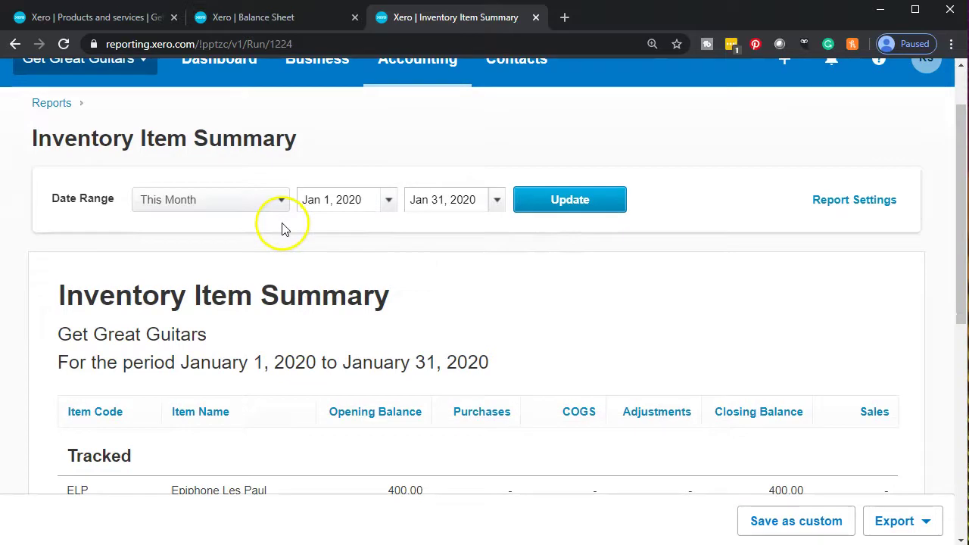
scroll(316, 211, down, 4)
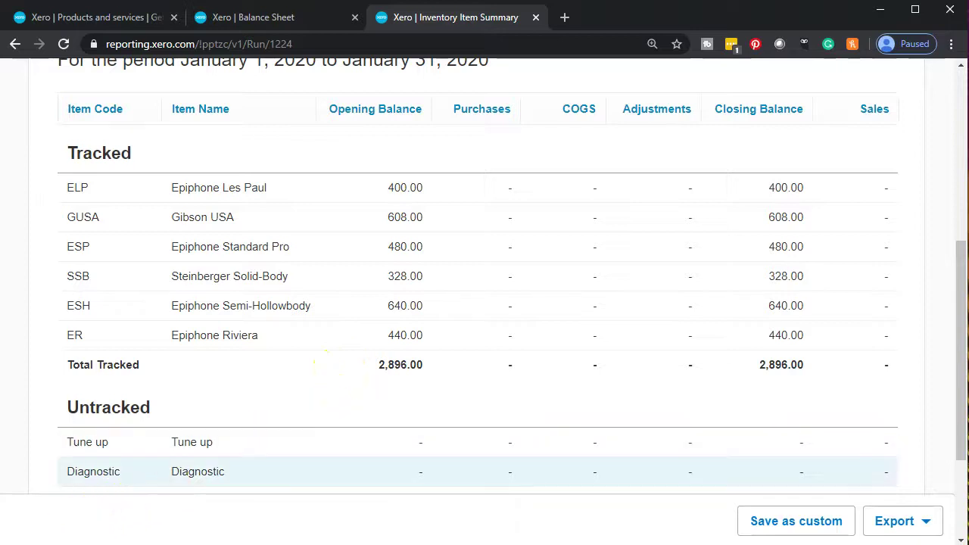
scroll(439, 340, up, 1)
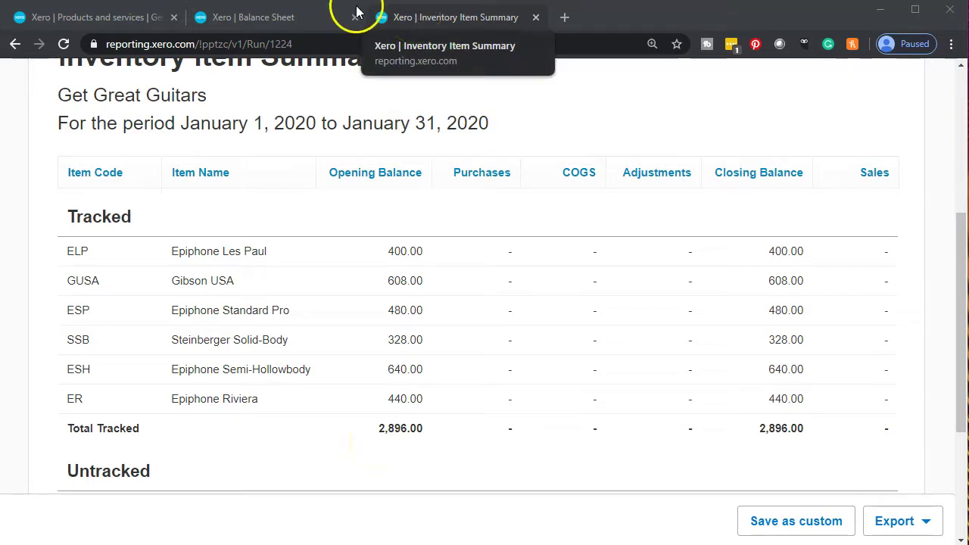
click(280, 19)
scroll(634, 380, down, 1)
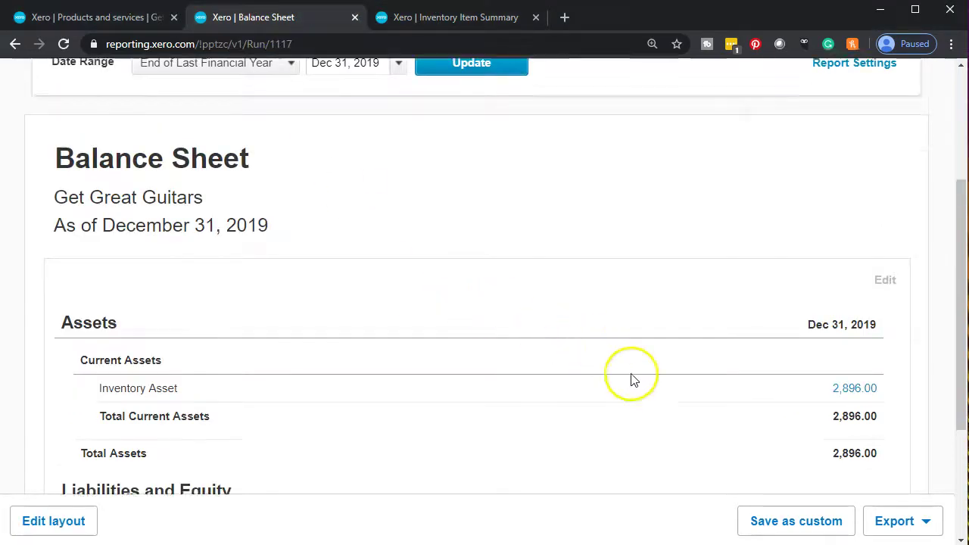
scroll(634, 380, down, 1)
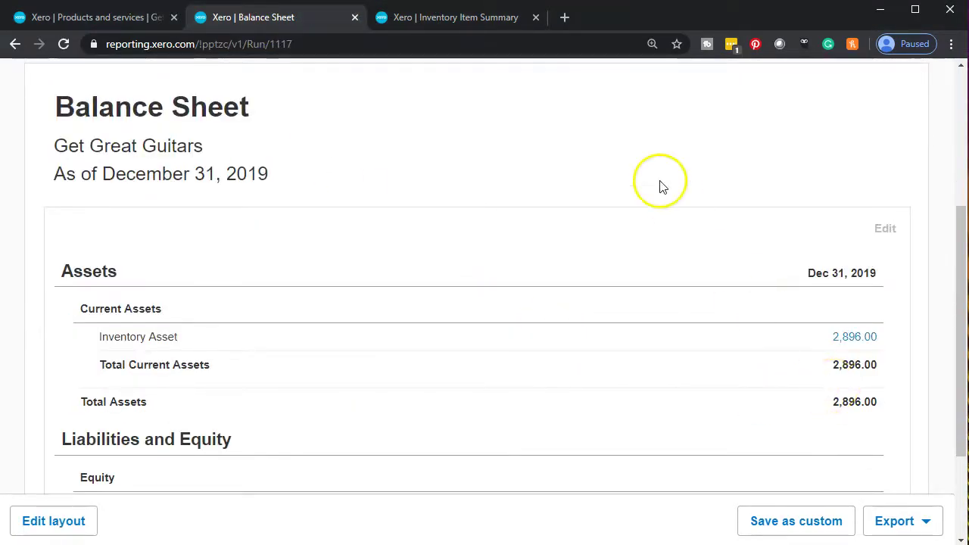
Review the Epiphone Semi-Hollowbody item's details from the Inventory Item Summary, go back to the summary, and return to the Balance Sheet
click(471, 27)
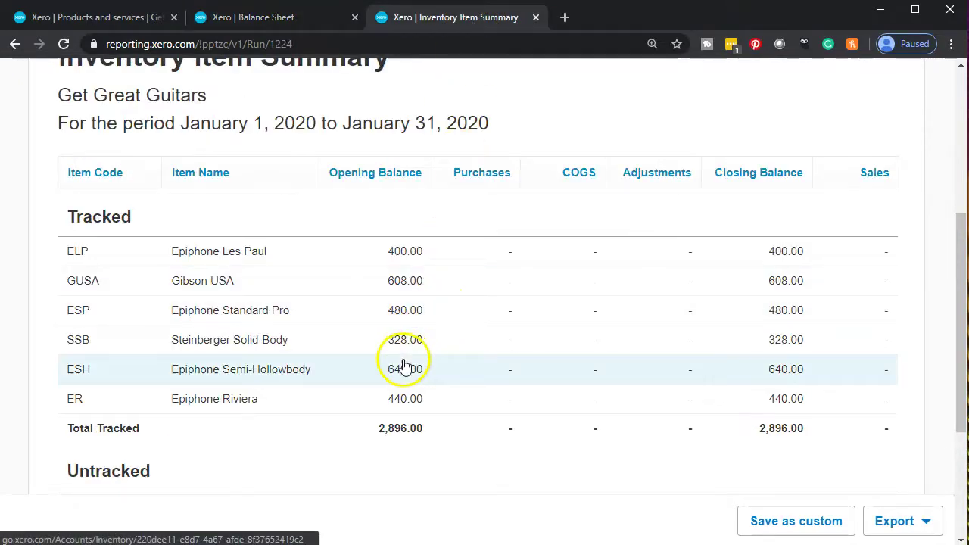
click(406, 374)
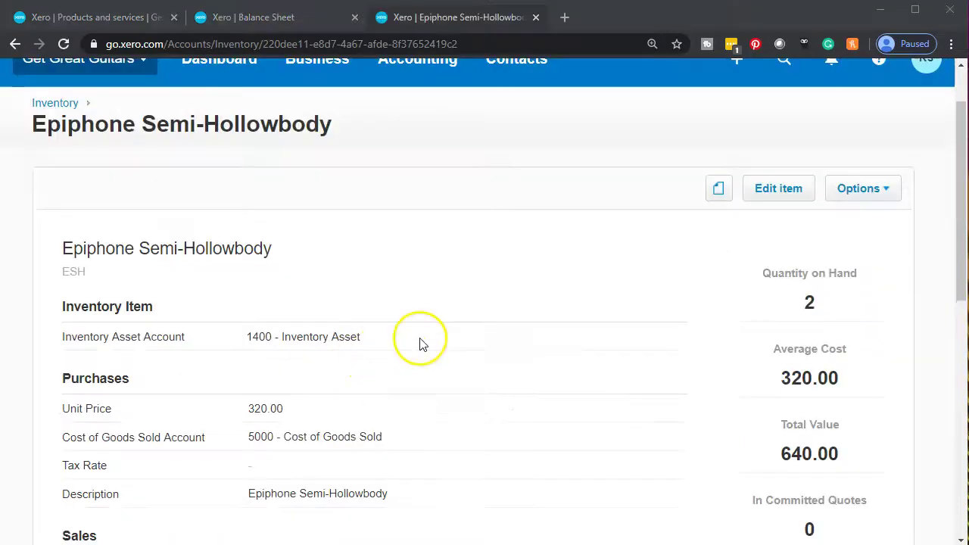
scroll(530, 322, down, 1)
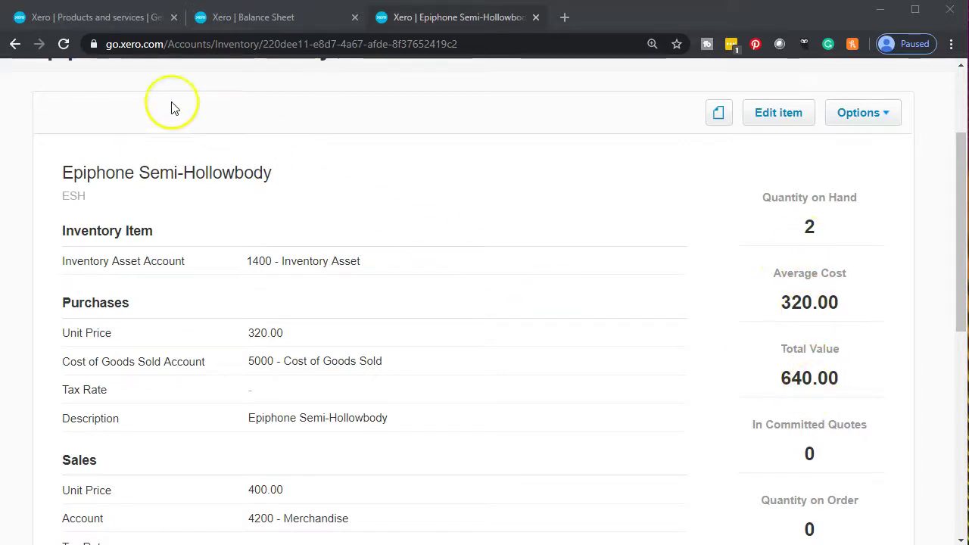
click(14, 43)
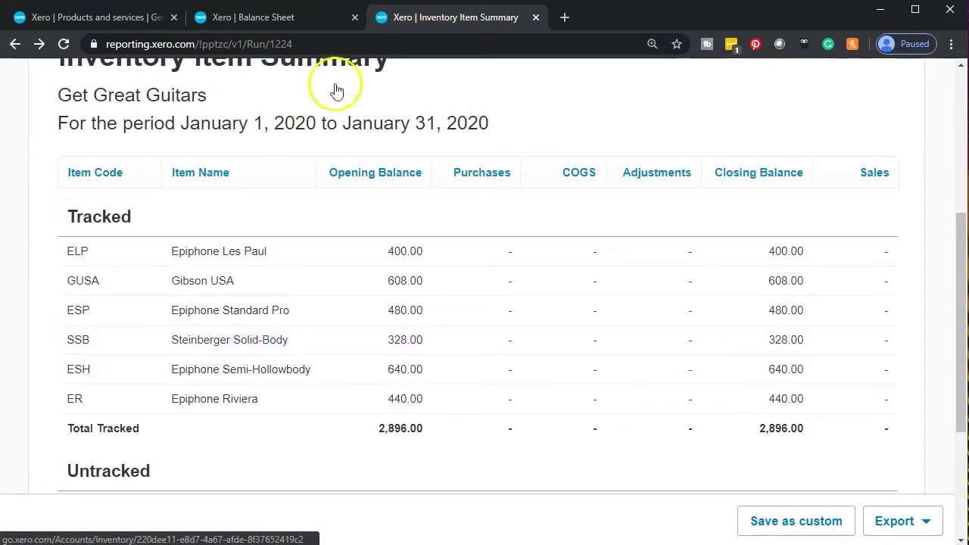
click(299, 20)
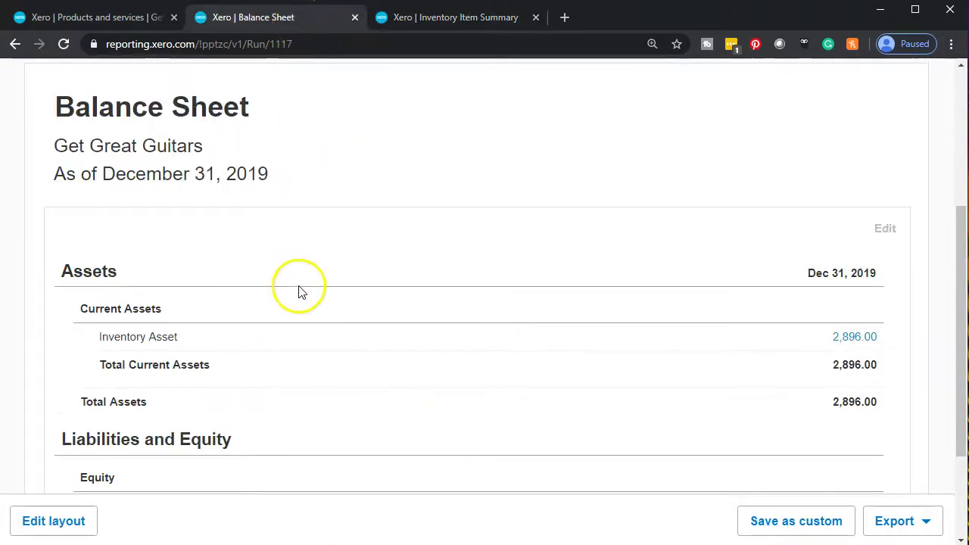